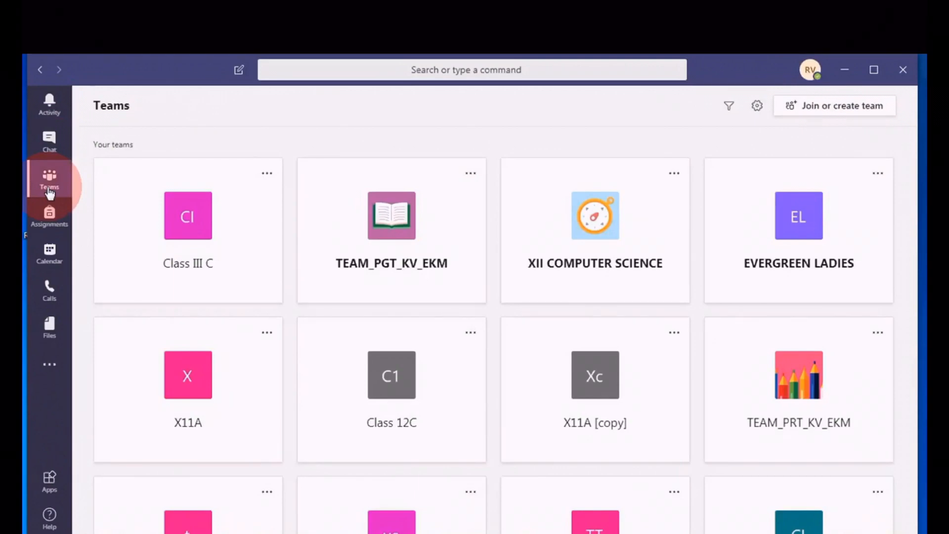
# Open the calendar and start a new meeting
pyautogui.click(49, 252)
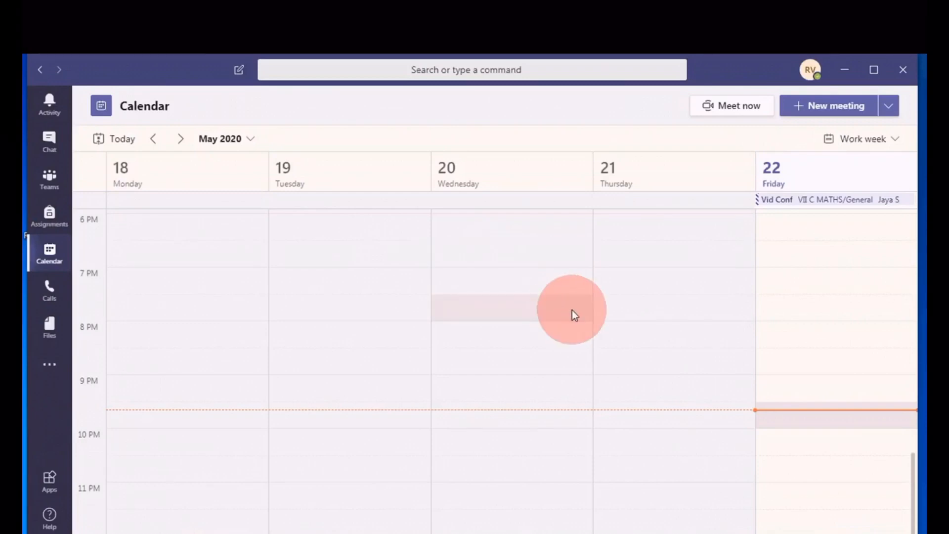
pyautogui.click(815, 392)
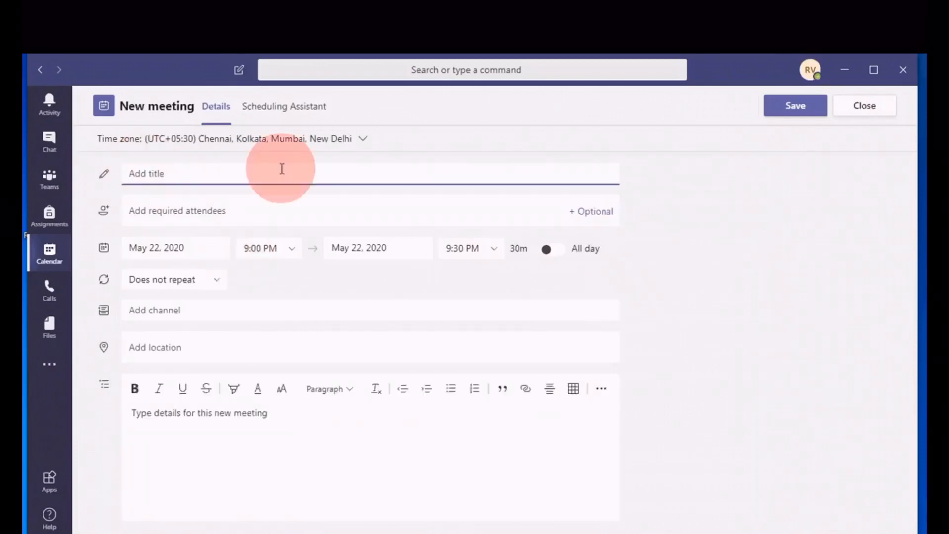
pyautogui.click(874, 113)
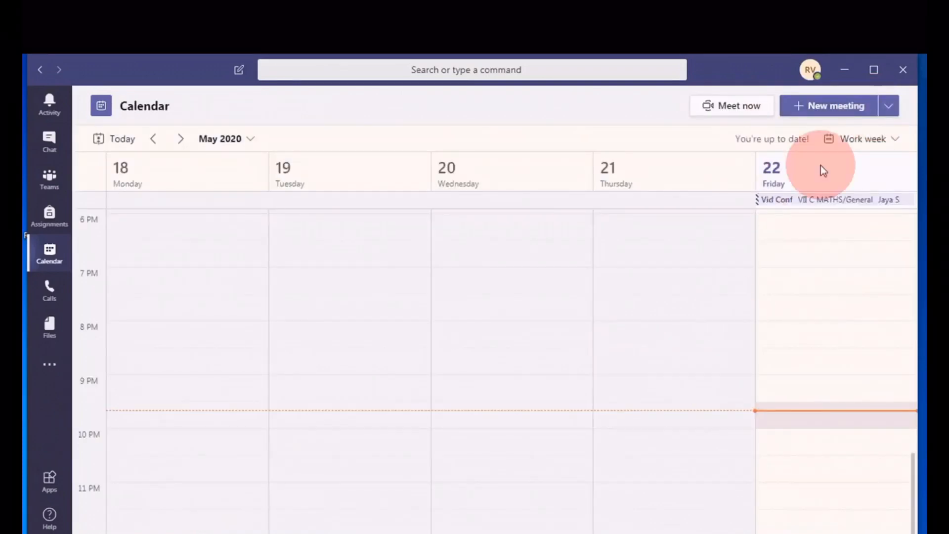
pyautogui.click(832, 113)
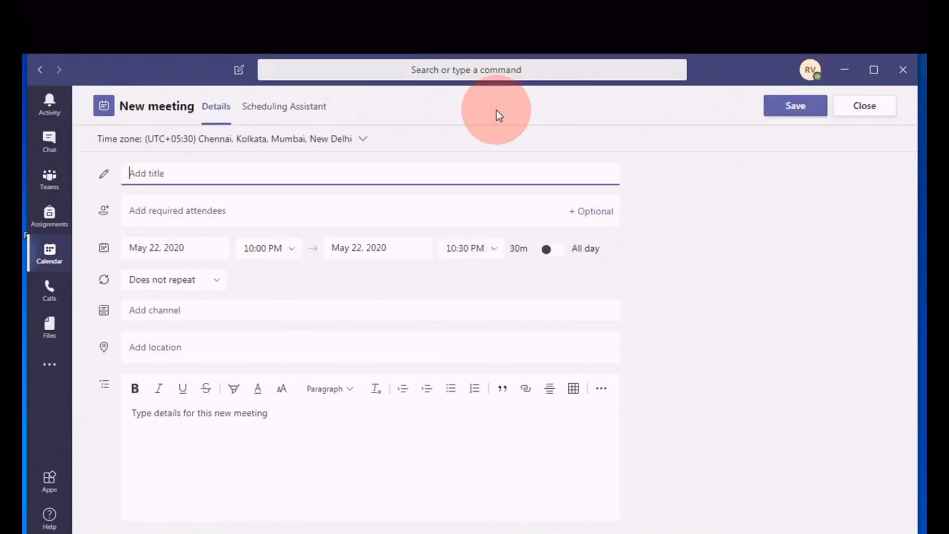
# Title the new meeting "Training session for PGTs"
pyautogui.click(176, 177)
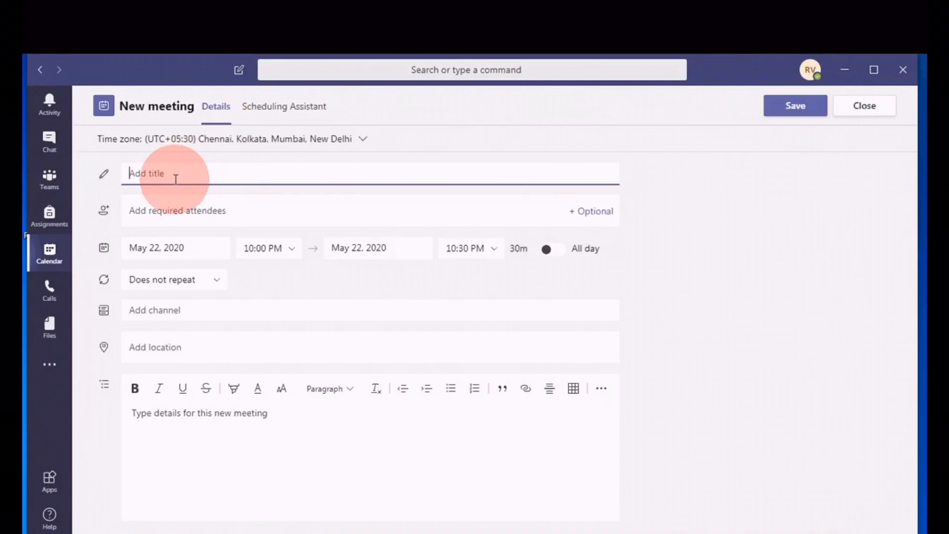
pyautogui.write('Training ')
pyautogui.write('session')
pyautogui.write(' fp')
pyautogui.write('r ')
pyautogui.write('PGT')
pyautogui.write('s')
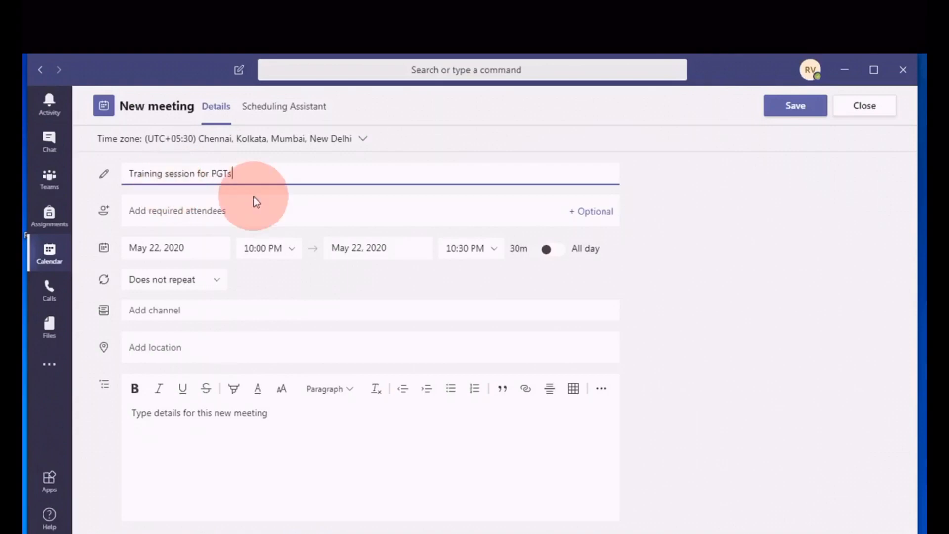
# Add a colleague to the meeting as an optional attendee
pyautogui.click(224, 212)
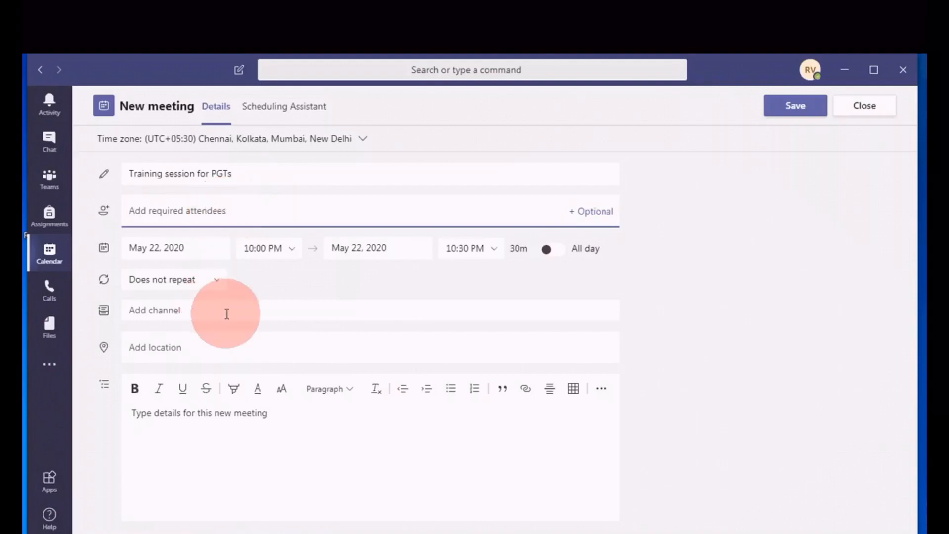
pyautogui.click(603, 218)
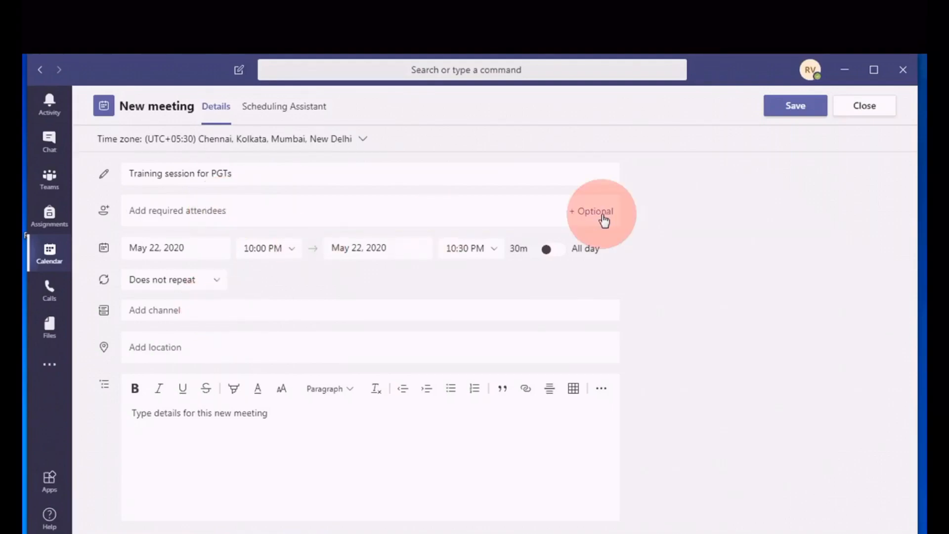
pyautogui.click(282, 250)
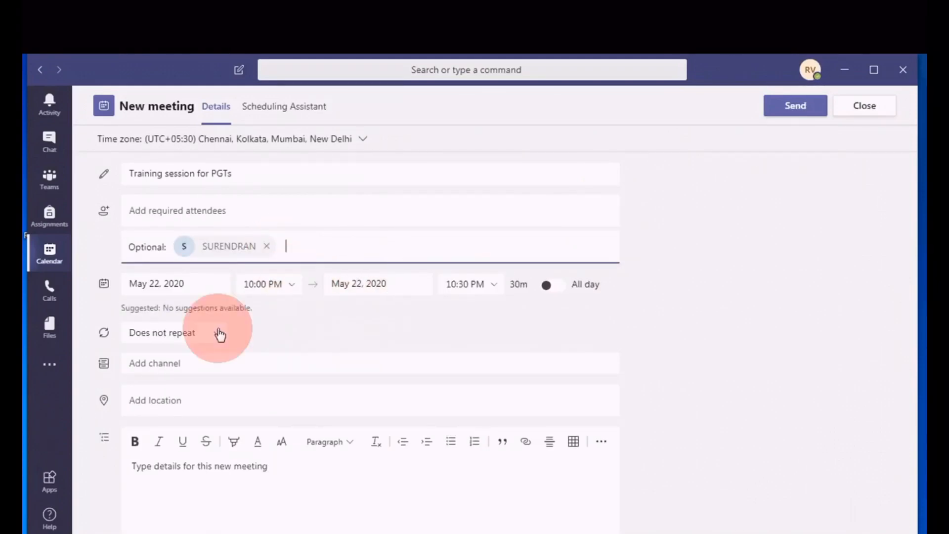
# Schedule the meeting for May 23, 2020 from 10:30 AM to 11:30 AM
pyautogui.click(209, 284)
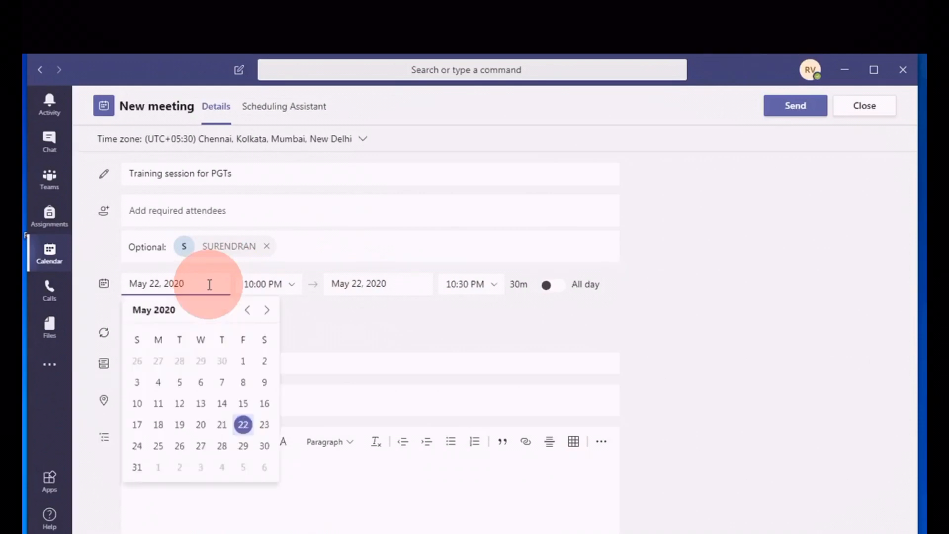
pyautogui.click(267, 428)
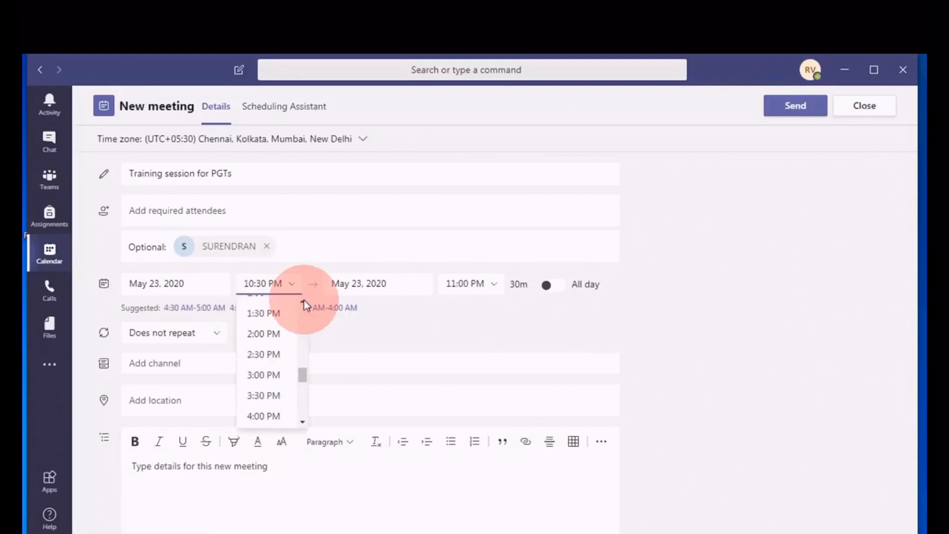
pyautogui.click(304, 302)
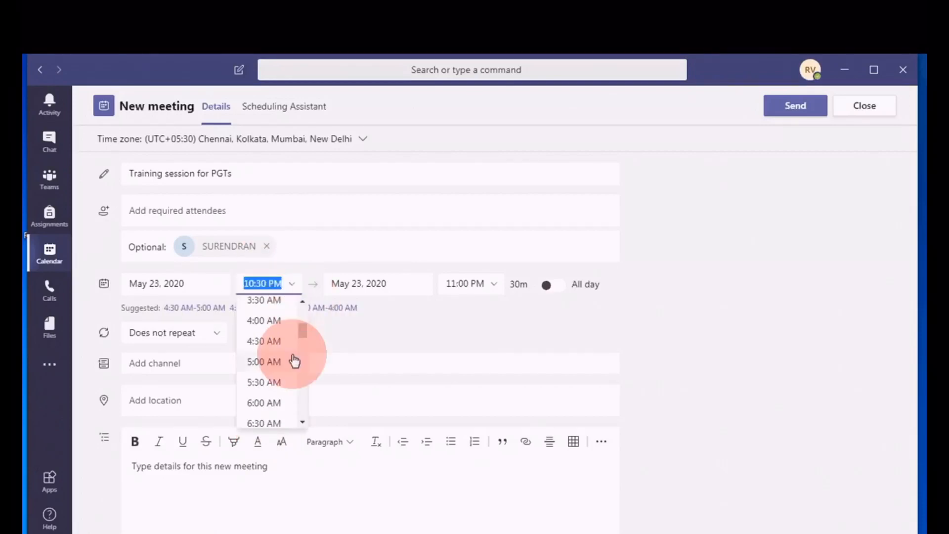
pyautogui.click(302, 423)
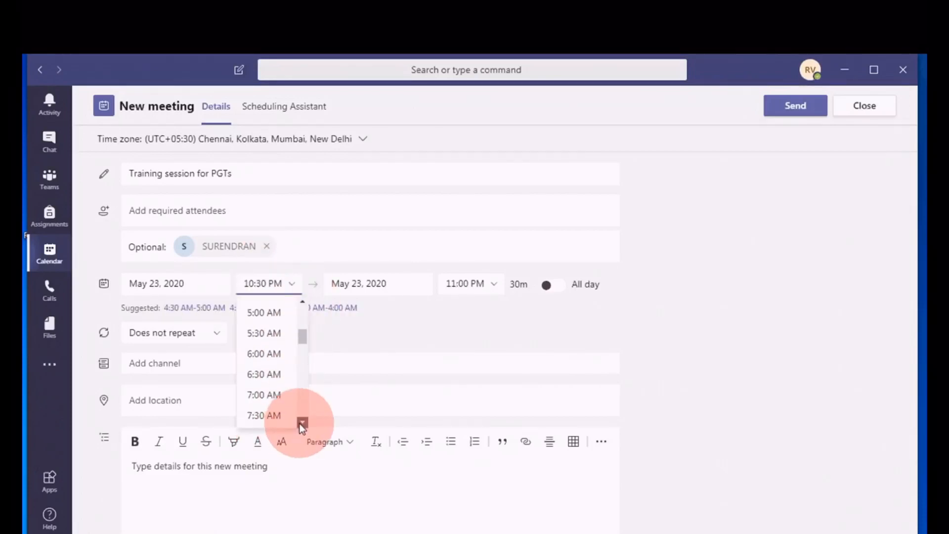
pyautogui.click(268, 403)
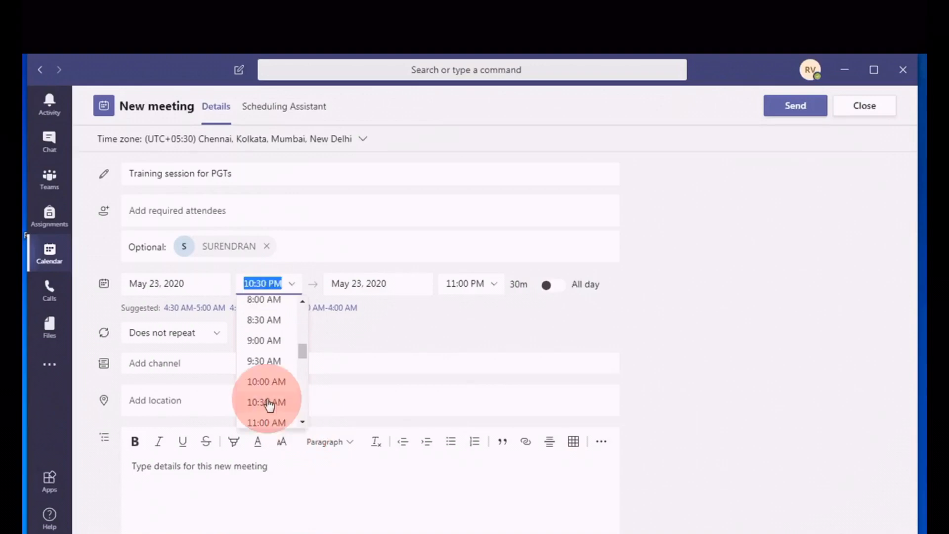
pyautogui.click(491, 295)
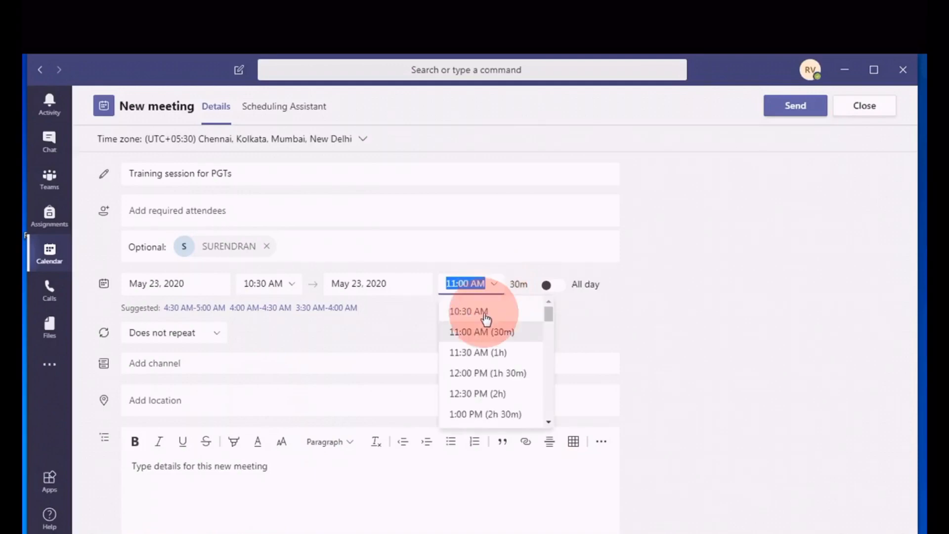
pyautogui.click(492, 360)
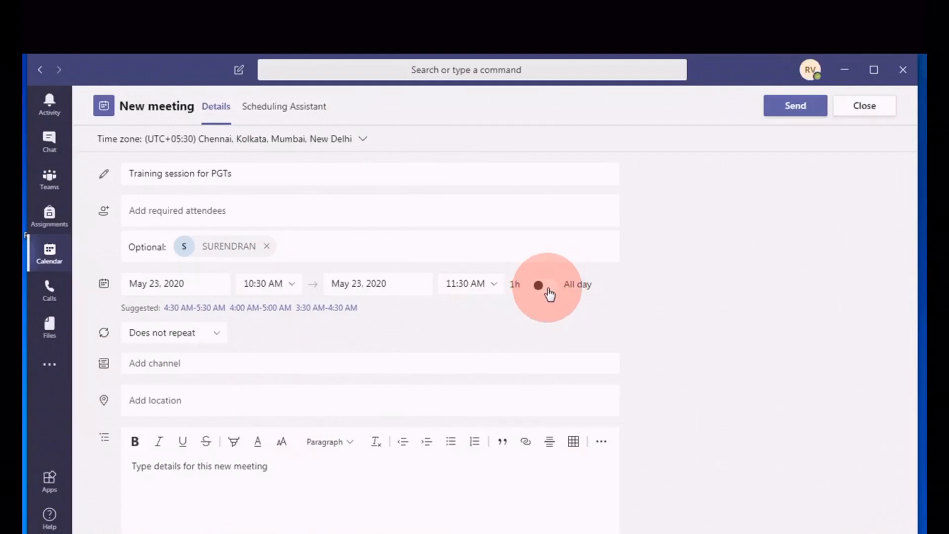
# Switch the All day option on and off again, and choose Does not repeat as the recurrence
pyautogui.click(548, 287)
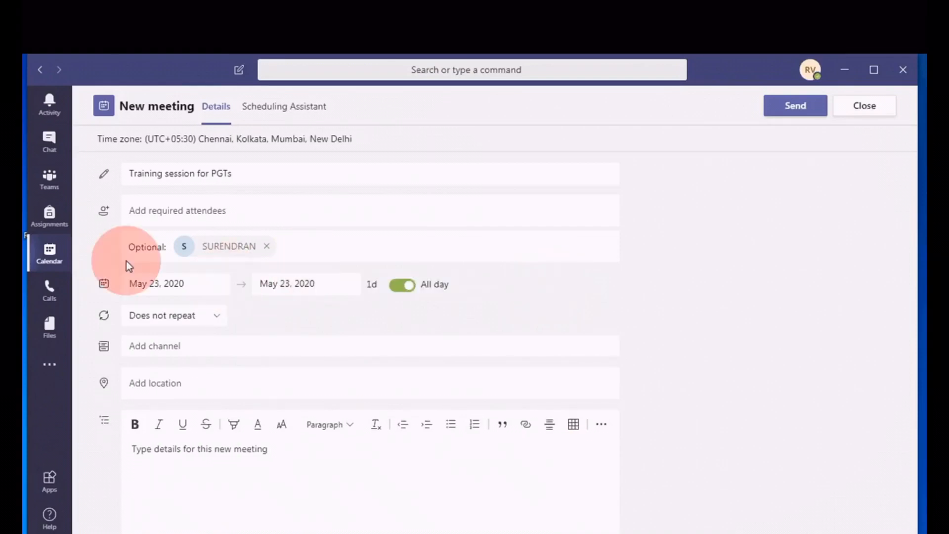
pyautogui.click(402, 286)
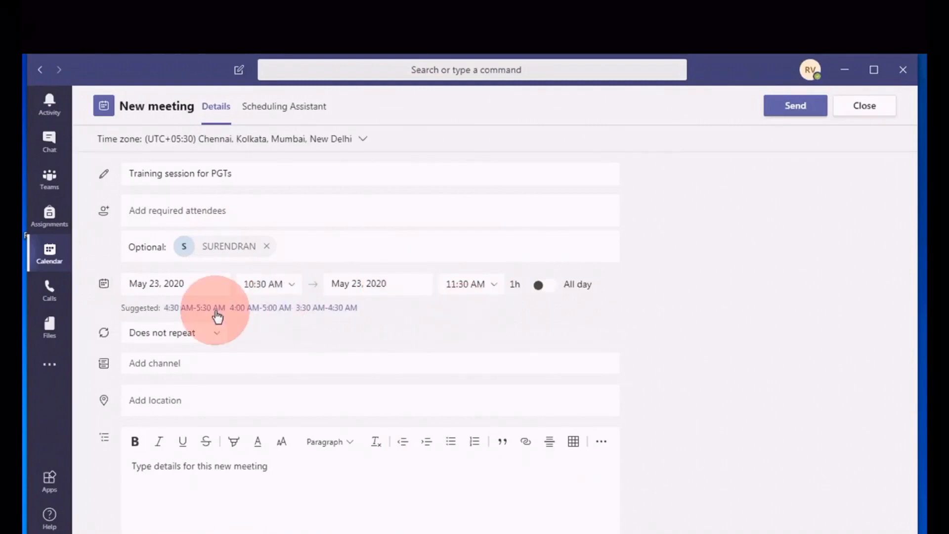
pyautogui.click(216, 341)
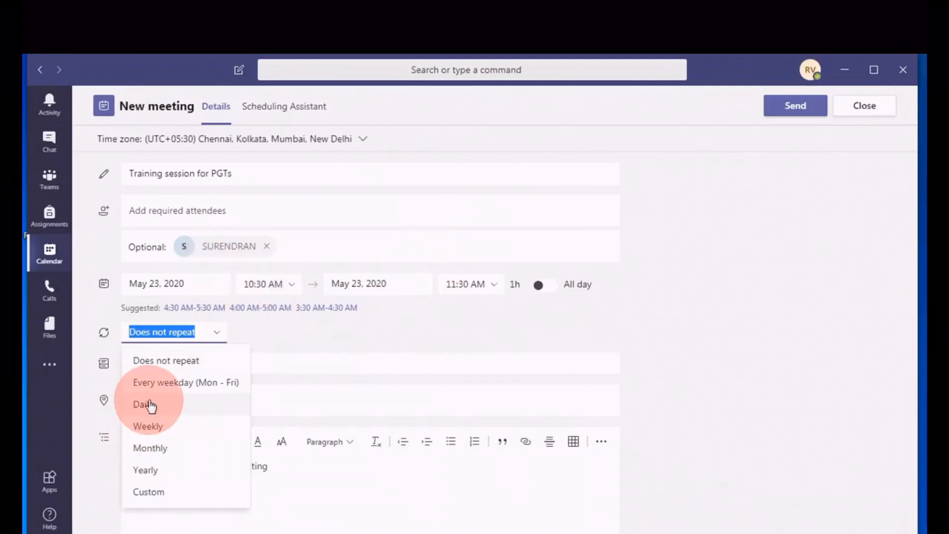
pyautogui.click(183, 365)
# Assign the meeting to the General channel of PGT"s Team and send the invitation
pyautogui.click(183, 367)
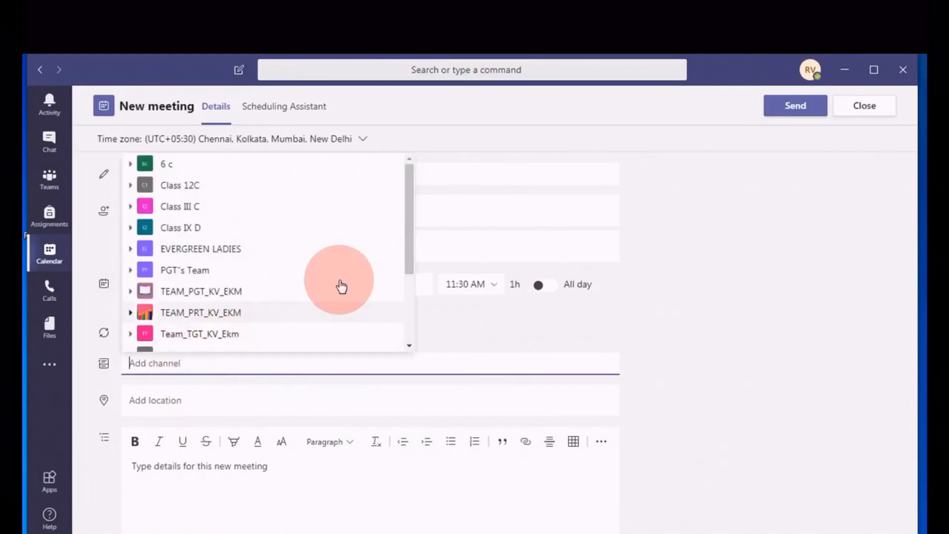
pyautogui.click(303, 272)
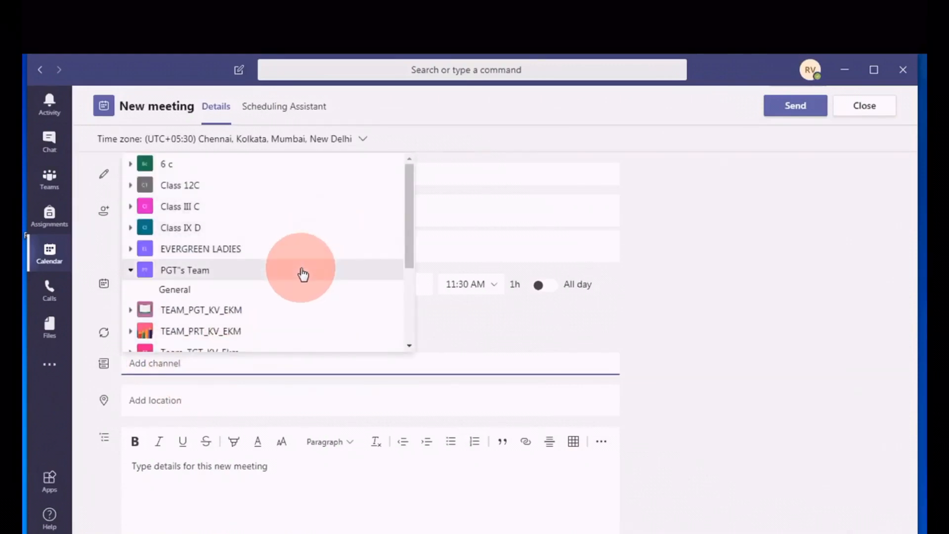
pyautogui.click(192, 291)
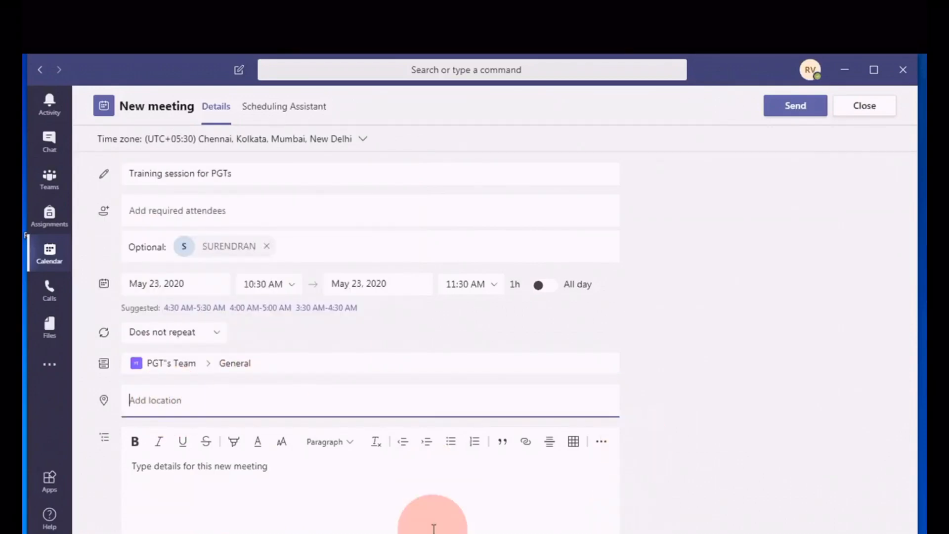
pyautogui.click(272, 497)
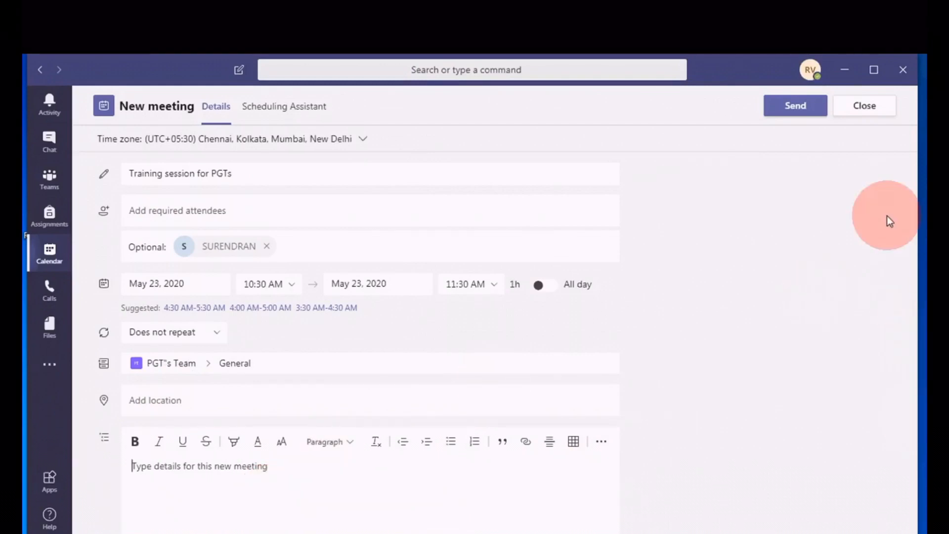
pyautogui.click(805, 107)
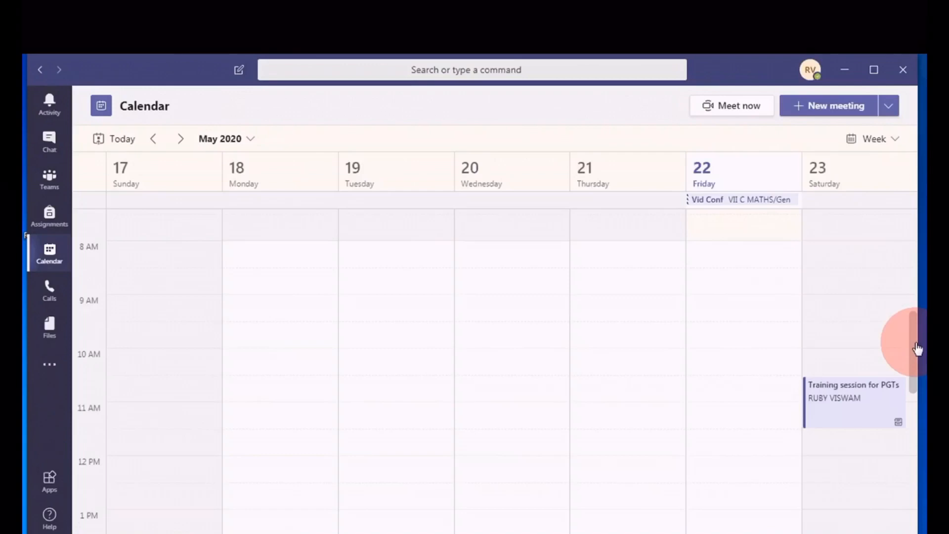
# Open the meeting options of the PGT training session on May 23 and save Only me as who can present
pyautogui.moveTo(917, 342); pyautogui.dragTo(918, 354)
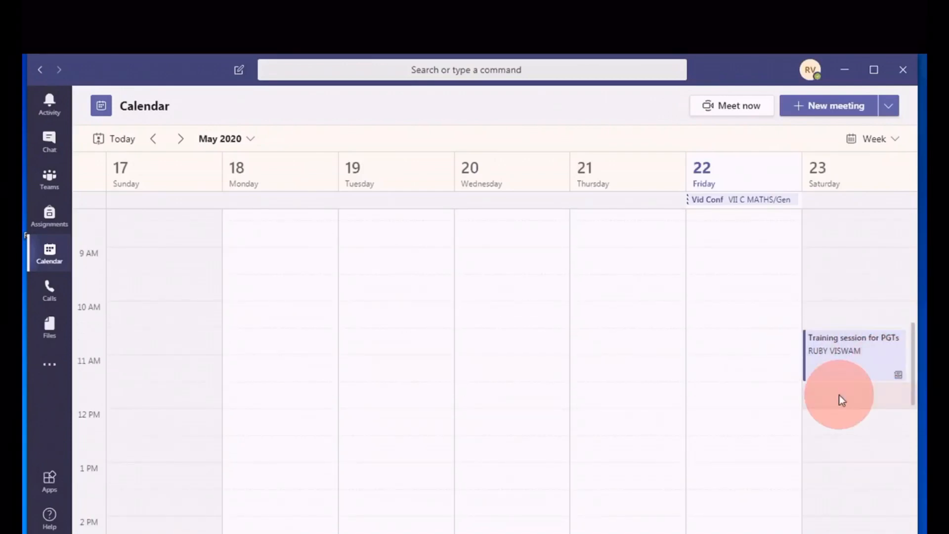
pyautogui.click(854, 363)
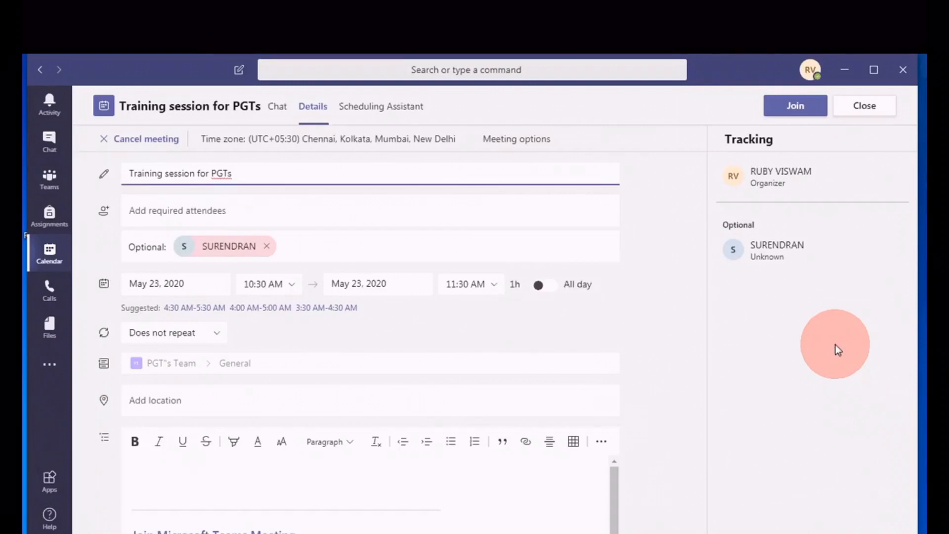
pyautogui.click(527, 138)
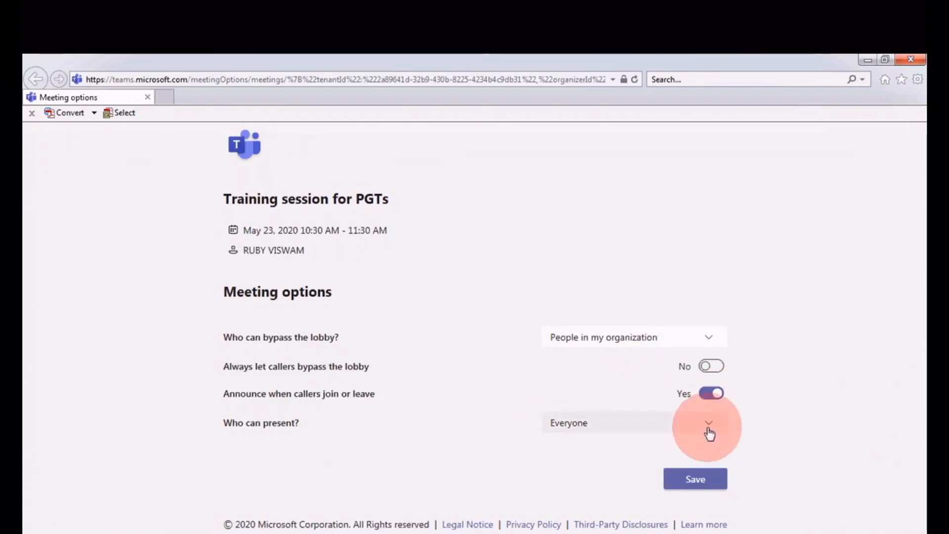
pyautogui.click(708, 430)
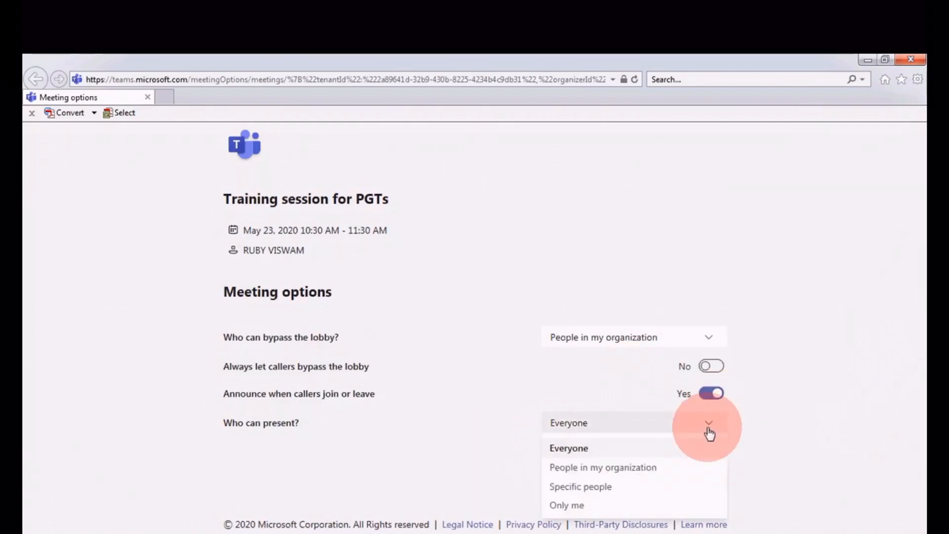
pyautogui.click(582, 505)
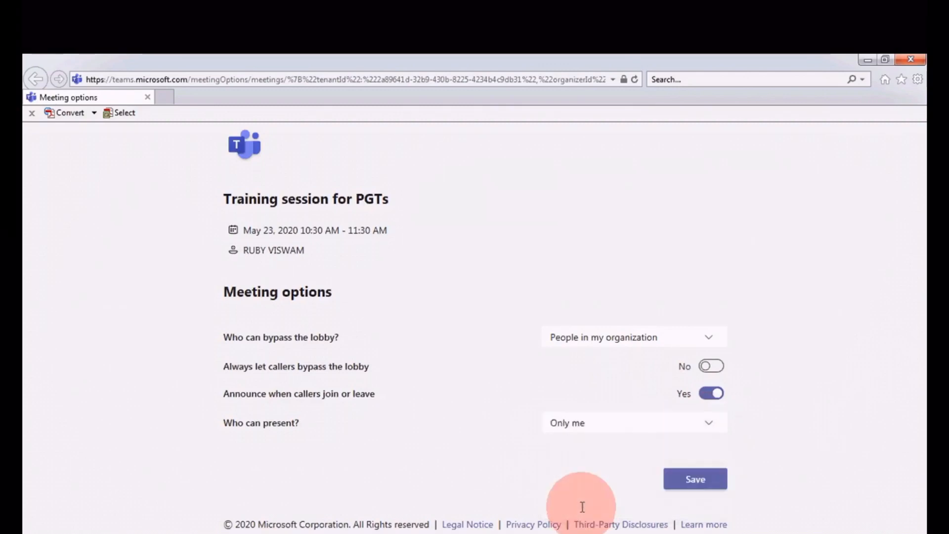
pyautogui.click(709, 483)
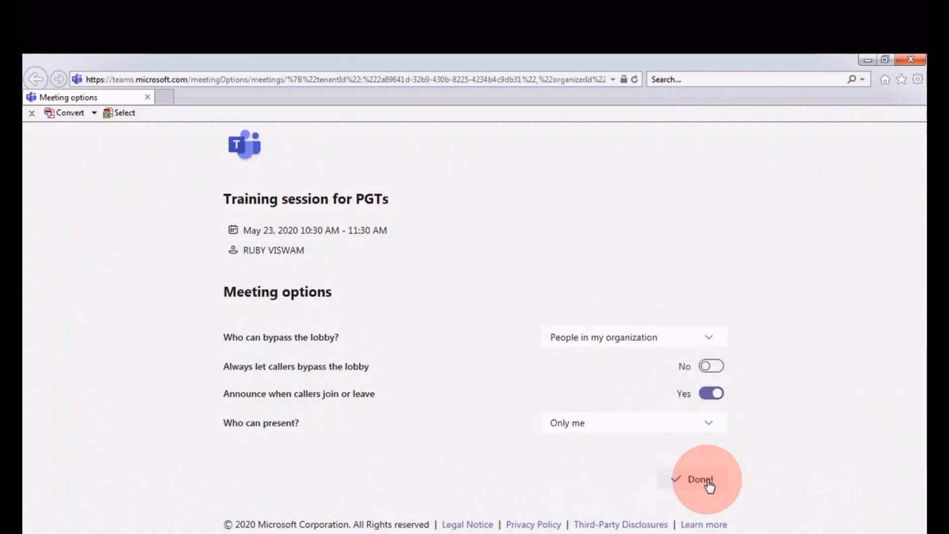
pyautogui.click(916, 60)
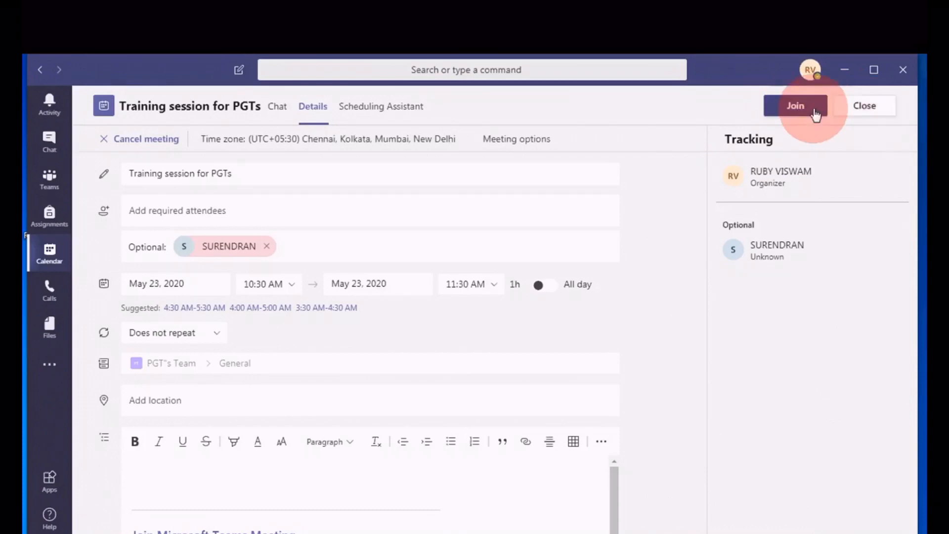
# Close the training session, reopen it from the calendar and view its Scheduling Assistant
pyautogui.click(863, 111)
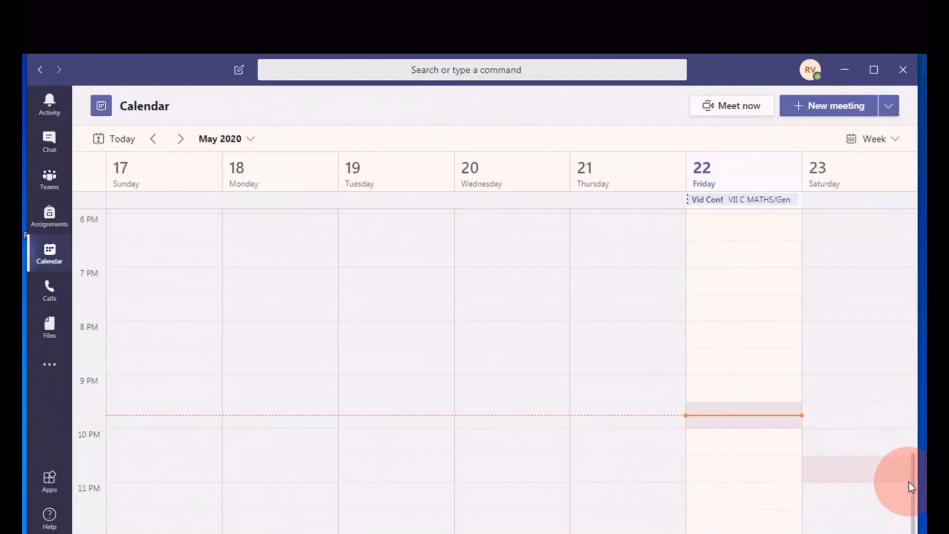
pyautogui.moveTo(916, 488); pyautogui.dragTo(916, 375)
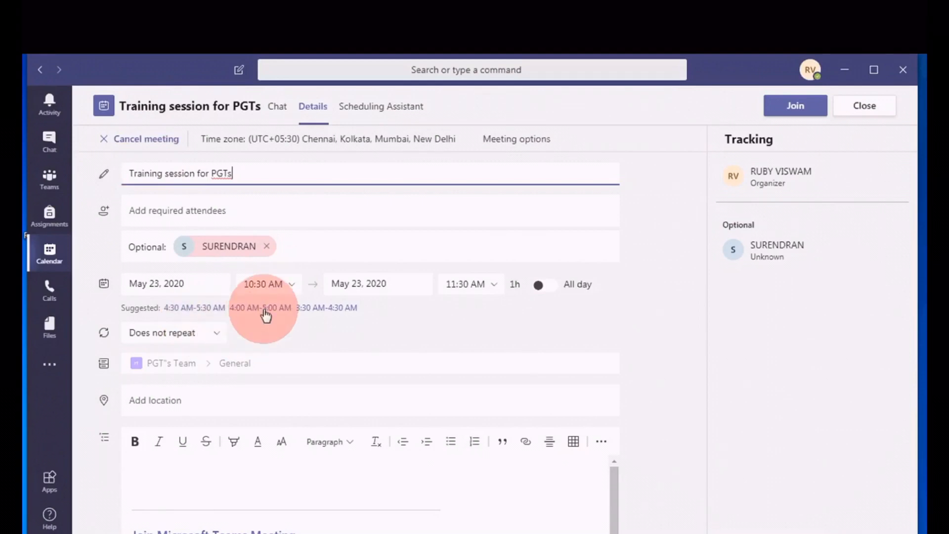
pyautogui.click(420, 271)
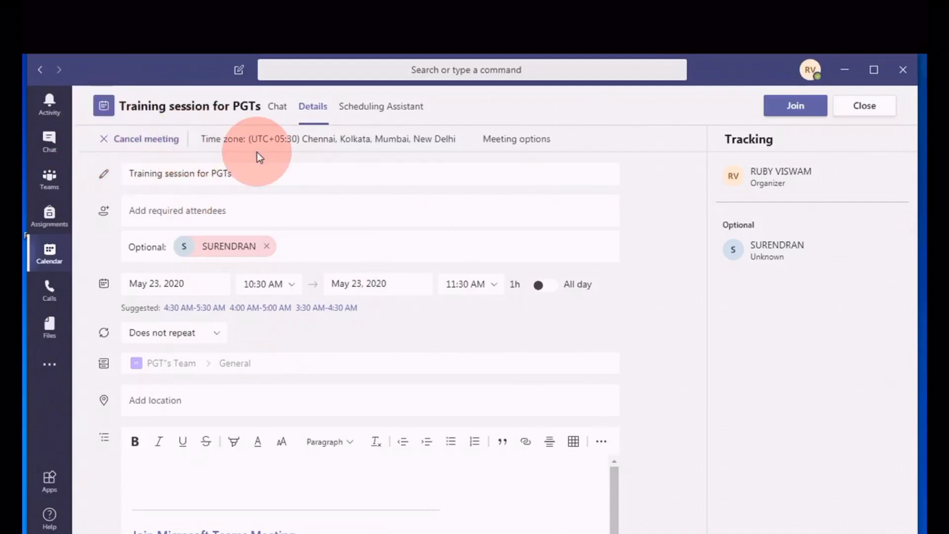
pyautogui.click(375, 110)
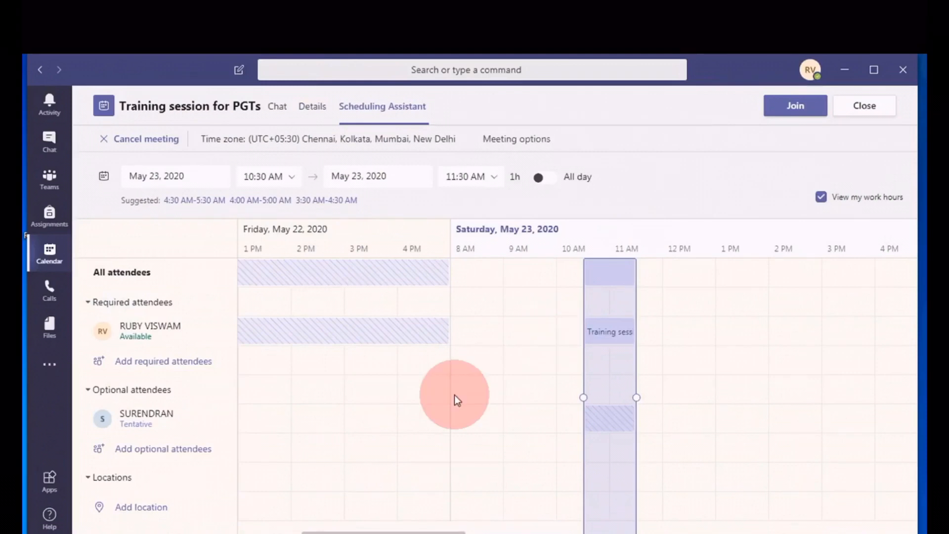
# Check the attendees' availability around the May 23 training session, and open and close its join screen
pyautogui.moveTo(345, 341)
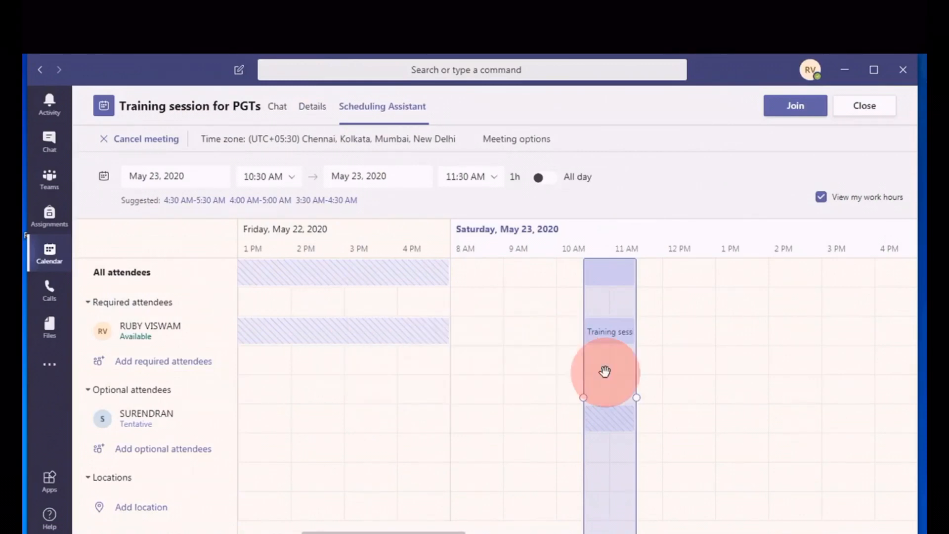
pyautogui.moveTo(610, 328)
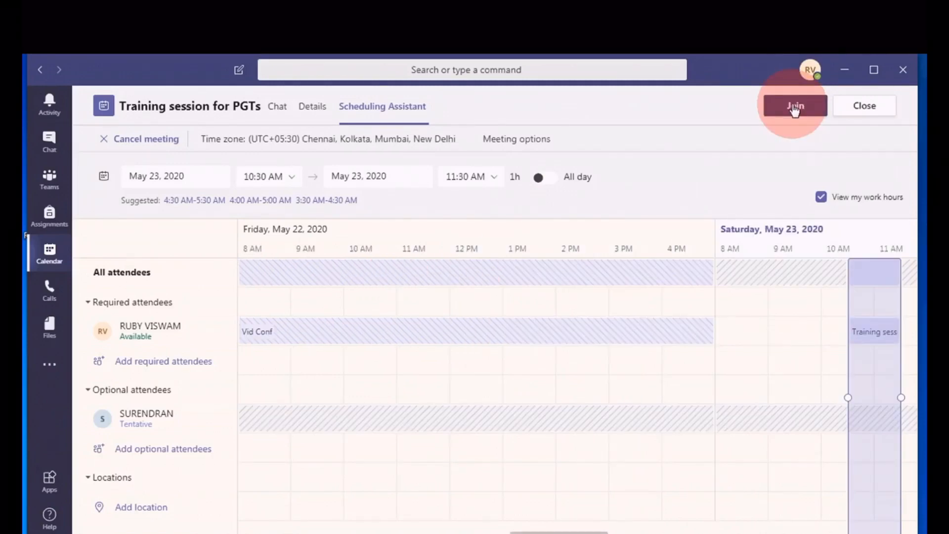
pyautogui.click(794, 108)
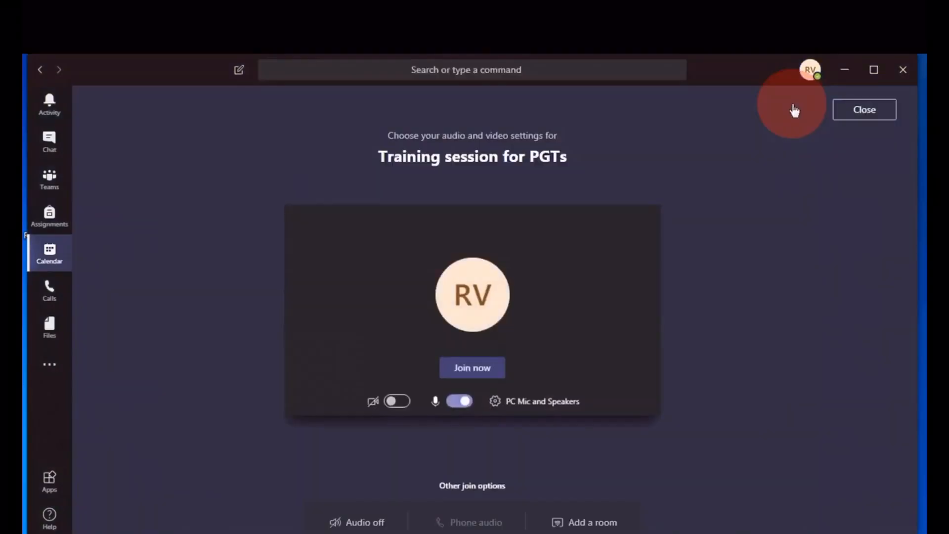
pyautogui.click(871, 118)
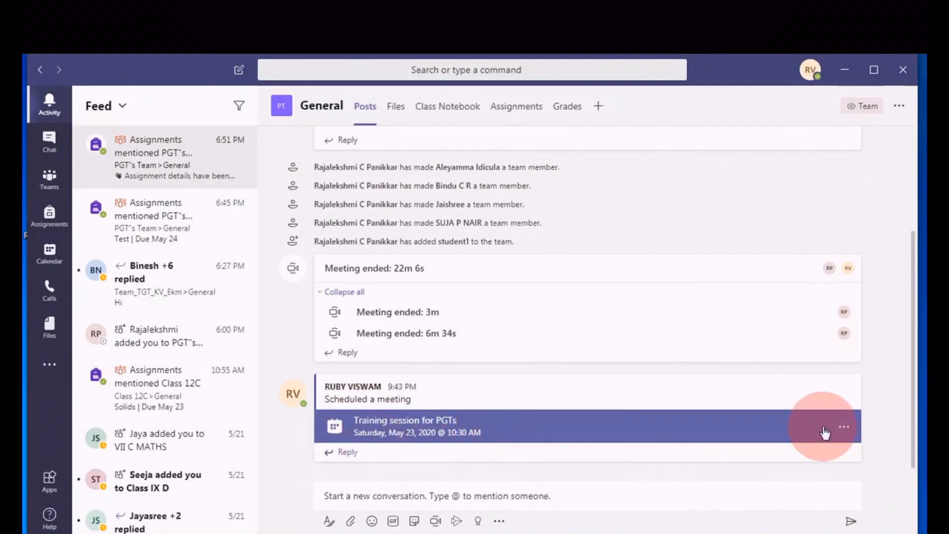
# View the training session's meeting details from its channel post, close them and show the General channel of PGT"s Team
pyautogui.click(841, 430)
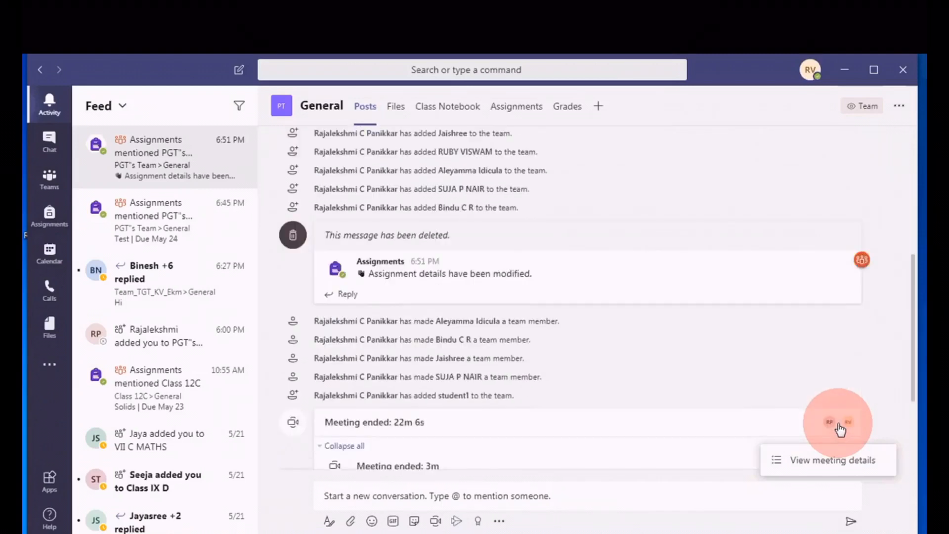
pyautogui.click(813, 467)
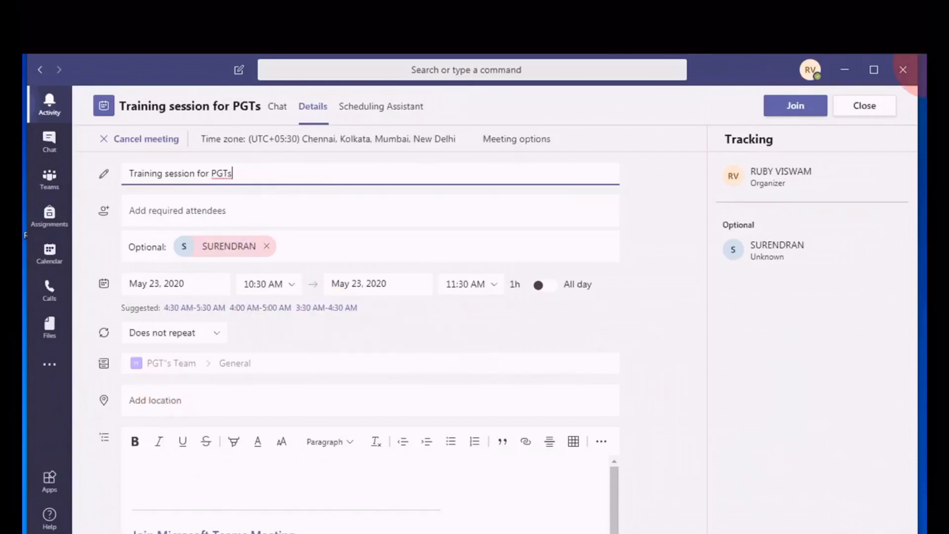
pyautogui.click(871, 112)
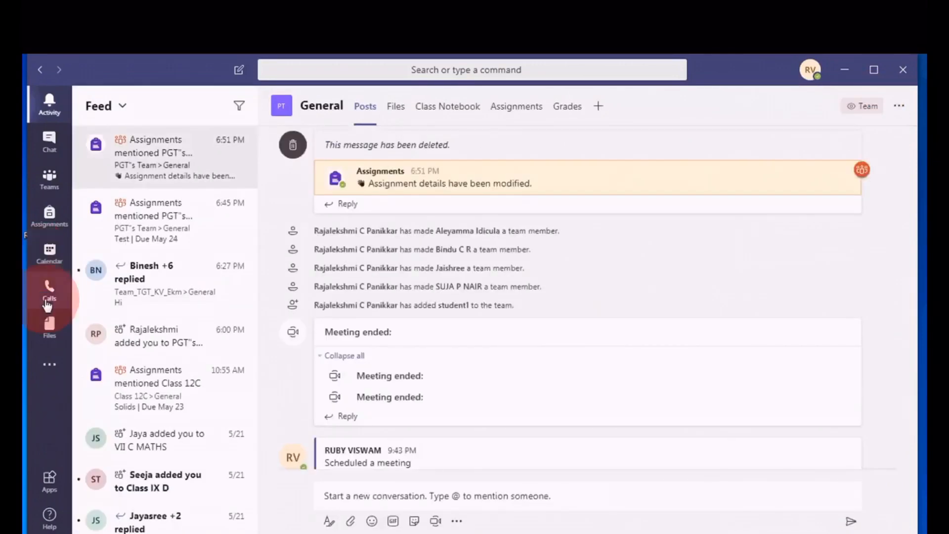
pyautogui.click(52, 180)
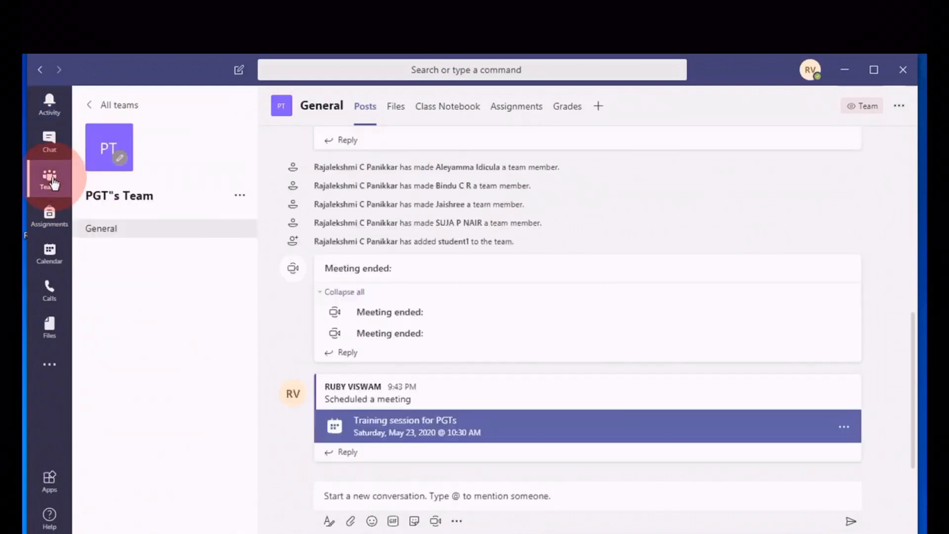
pyautogui.click(159, 219)
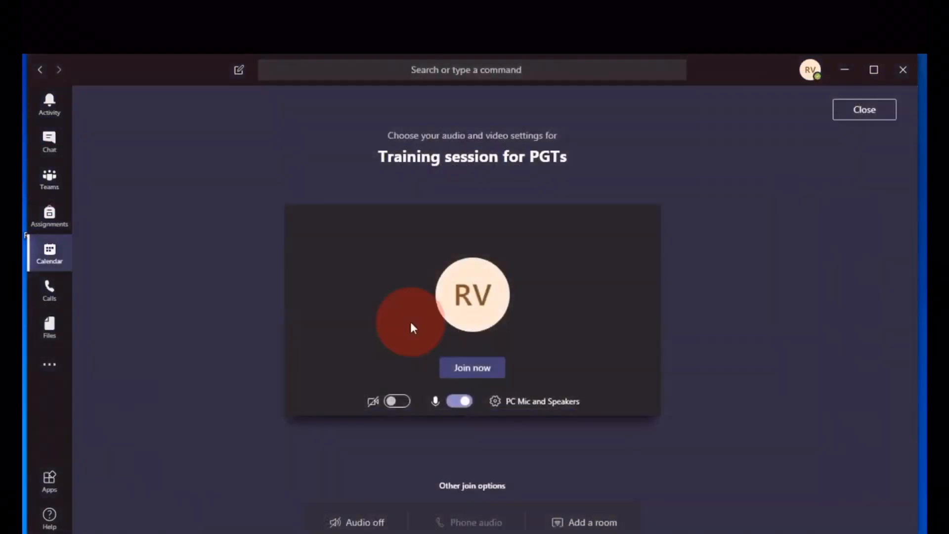
# Adjust the microphone setting for joining the training session, and invite student1 to the running meeting
pyautogui.click(459, 402)
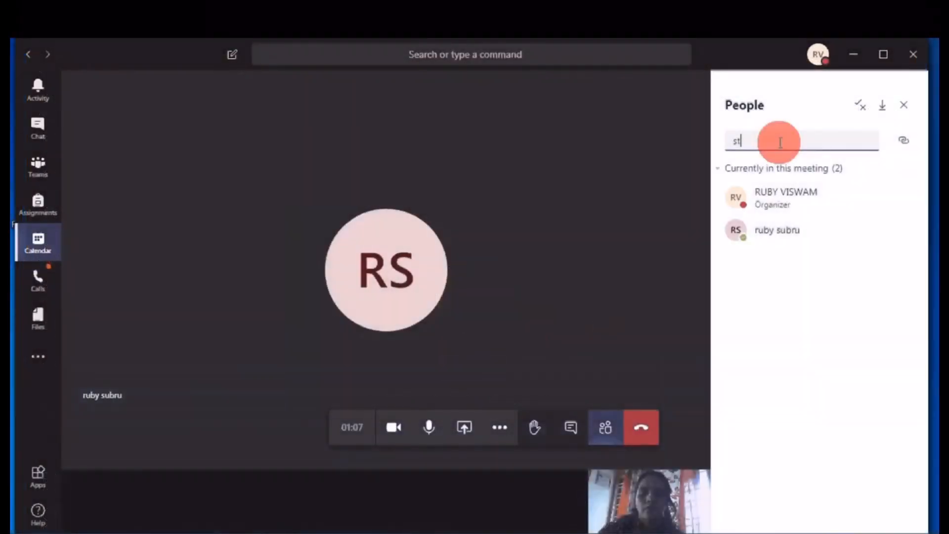
pyautogui.write('ude')
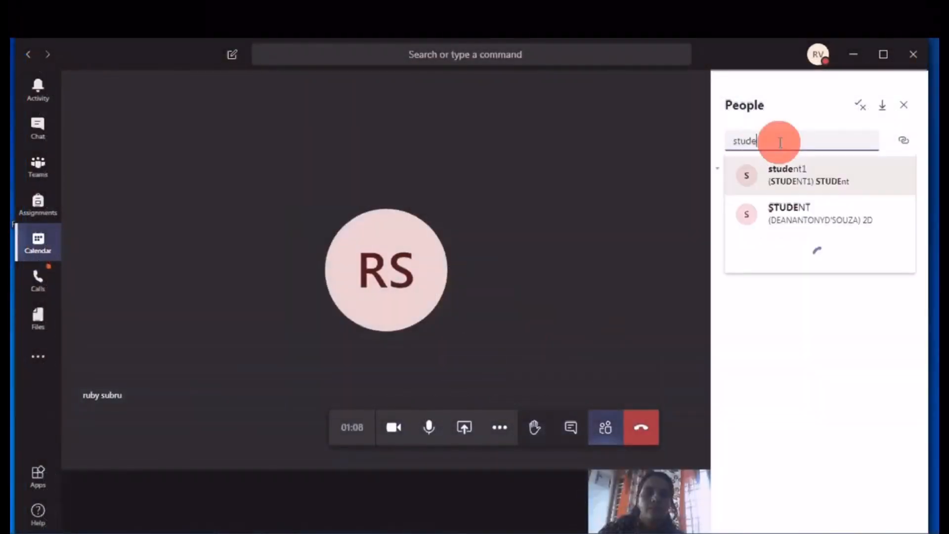
pyautogui.click(800, 176)
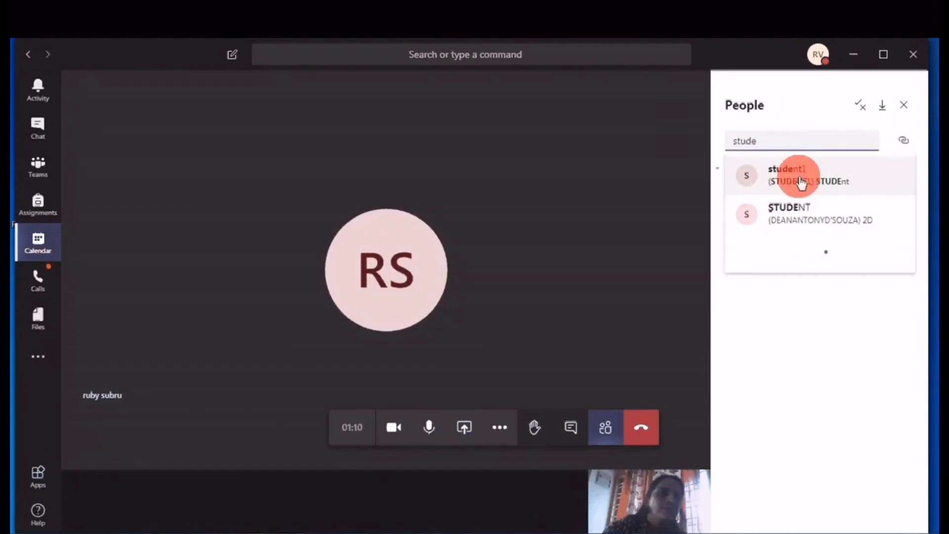
pyautogui.click(800, 178)
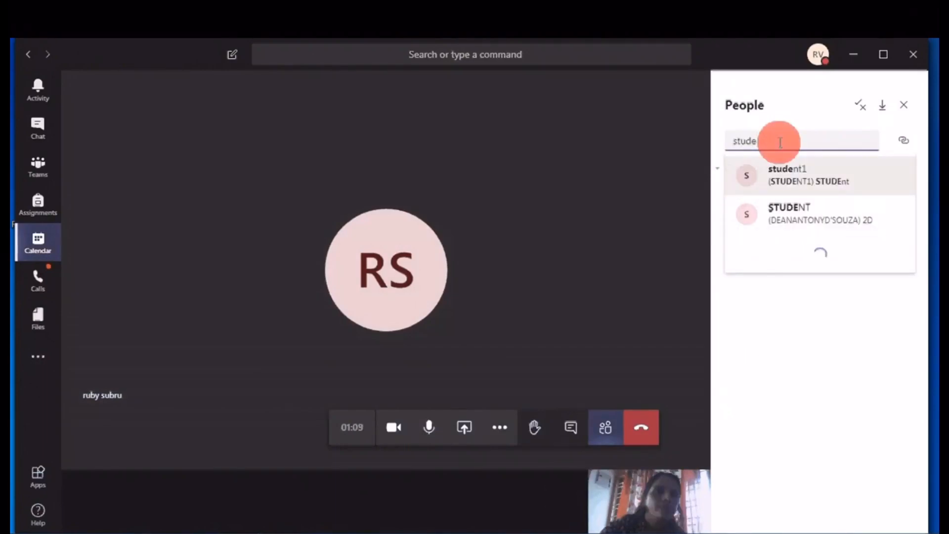
pyautogui.click(801, 179)
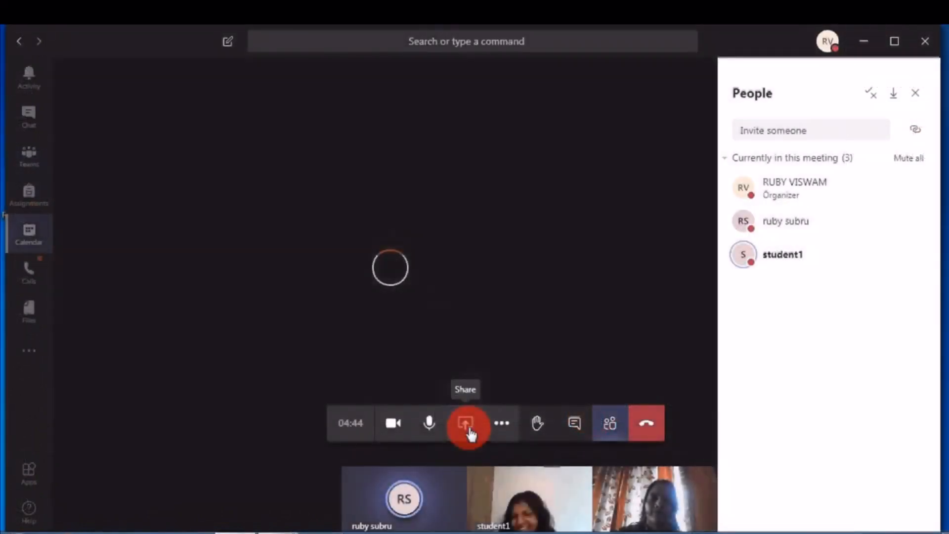
# Share the PowerPoint file Solids_PPT_6.pptx with the meeting participants
pyautogui.click(466, 425)
pyautogui.click(469, 431)
pyautogui.click(468, 430)
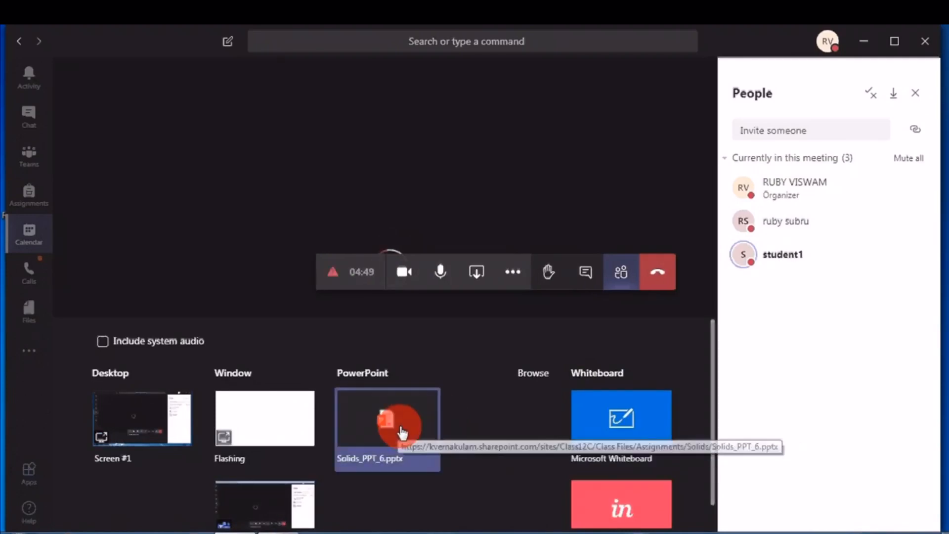
pyautogui.click(388, 426)
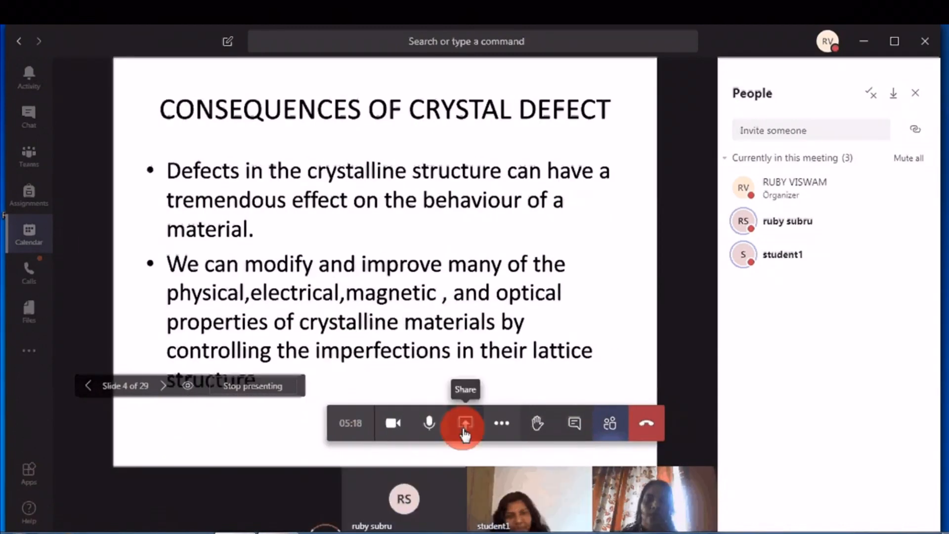
# Share the desktop with the meeting and launch IDLE (Python 3.8 64-bit) by searching for pyth
pyautogui.click(467, 422)
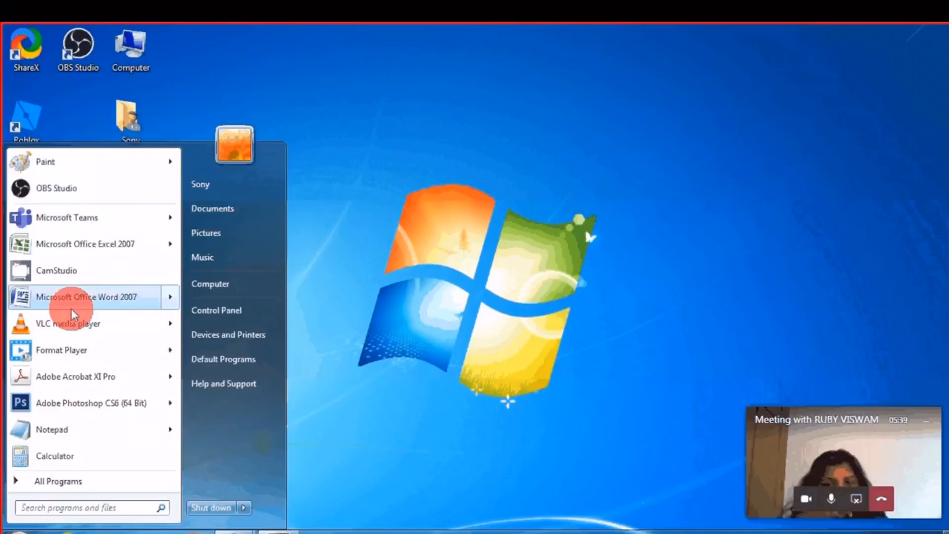
pyautogui.click(71, 309)
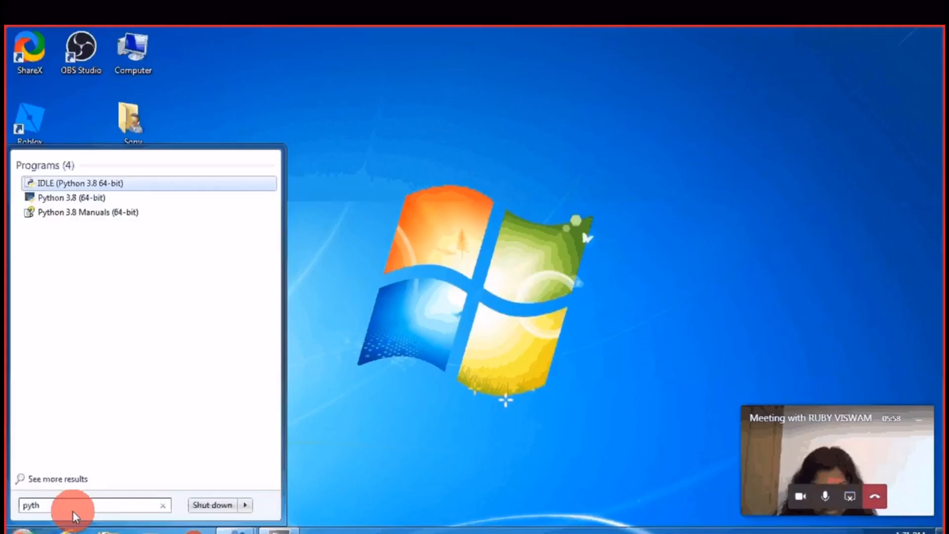
pyautogui.press('Return')
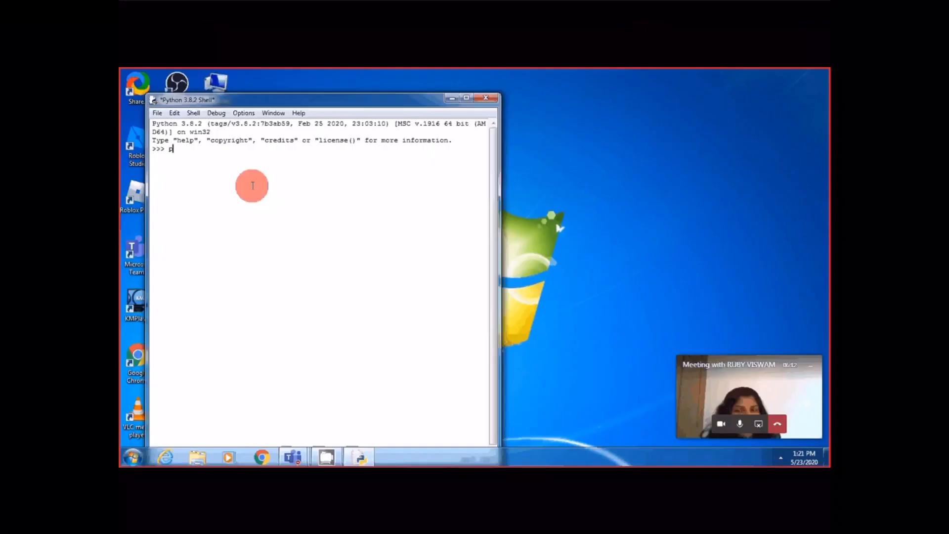
# Run print("hello") in the Python shell
pyautogui.write('p')
pyautogui.write('rint')
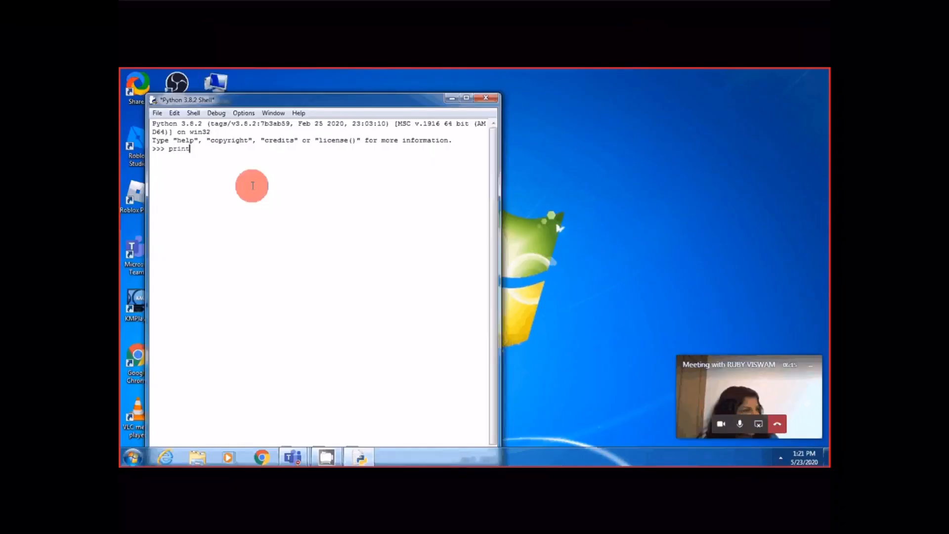
pyautogui.write('("hello")')
pyautogui.press('Return')
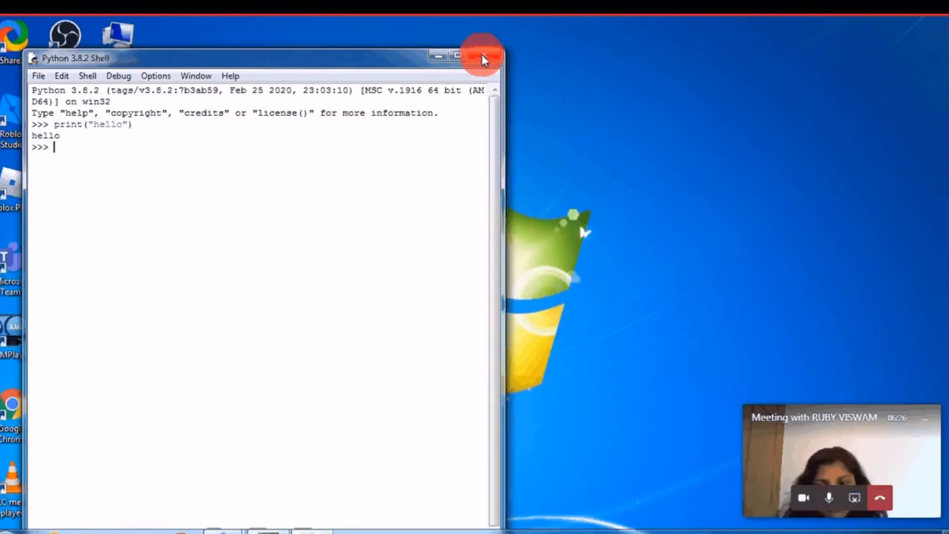
# Present Microsoft Whiteboard to the meeting instead of the desktop, and stop presenting it
pyautogui.click(851, 440)
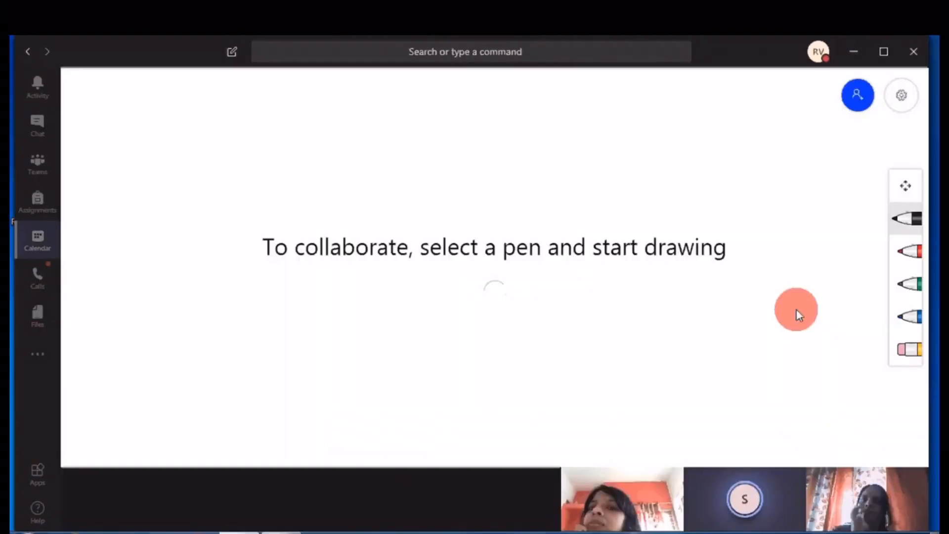
pyautogui.click(923, 292)
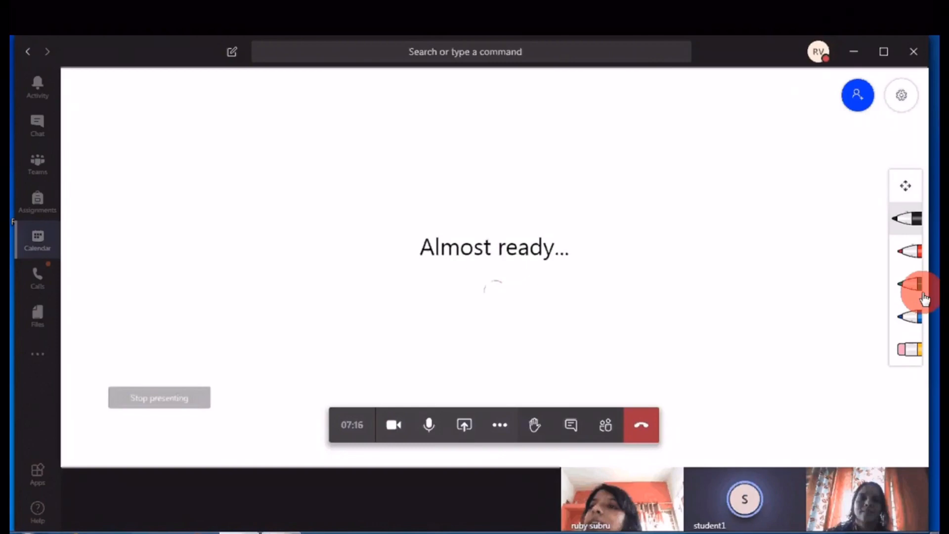
pyautogui.click(425, 408)
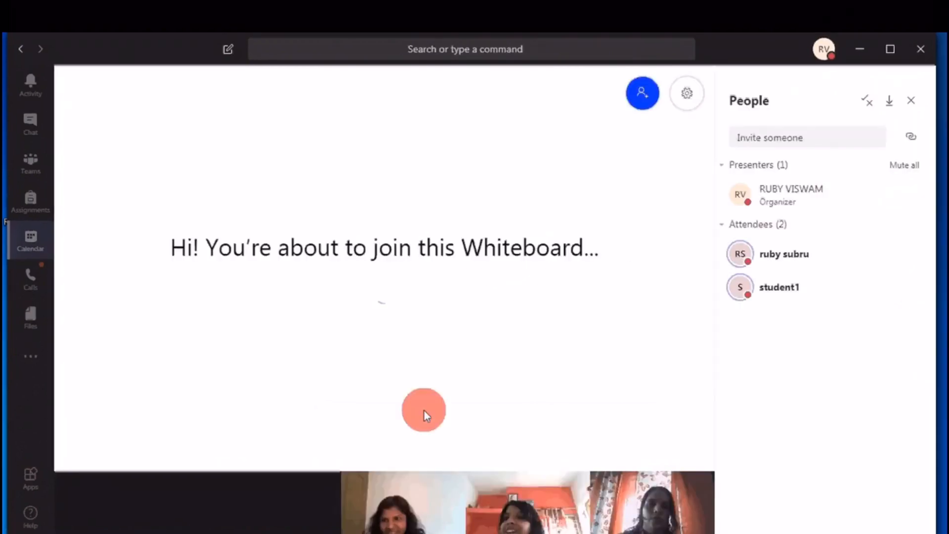
pyautogui.click(463, 428)
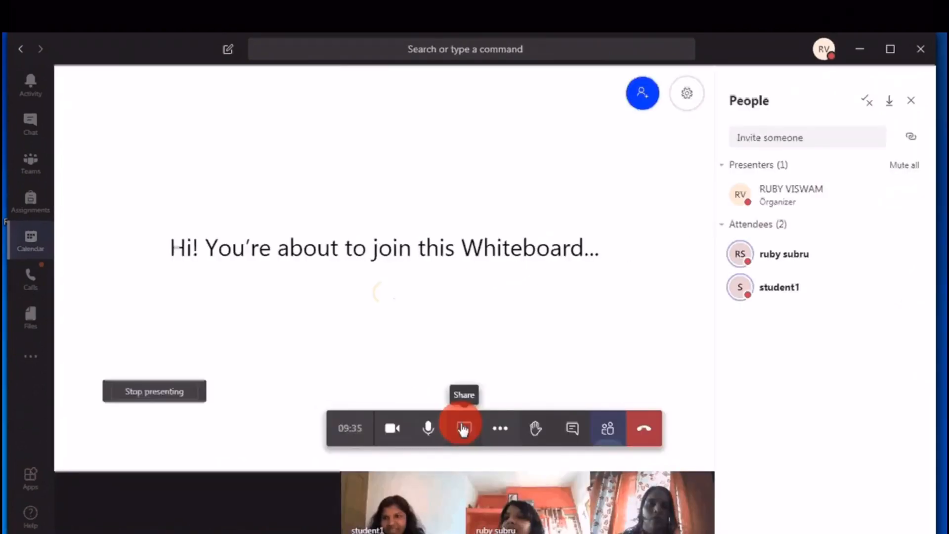
pyautogui.click(155, 393)
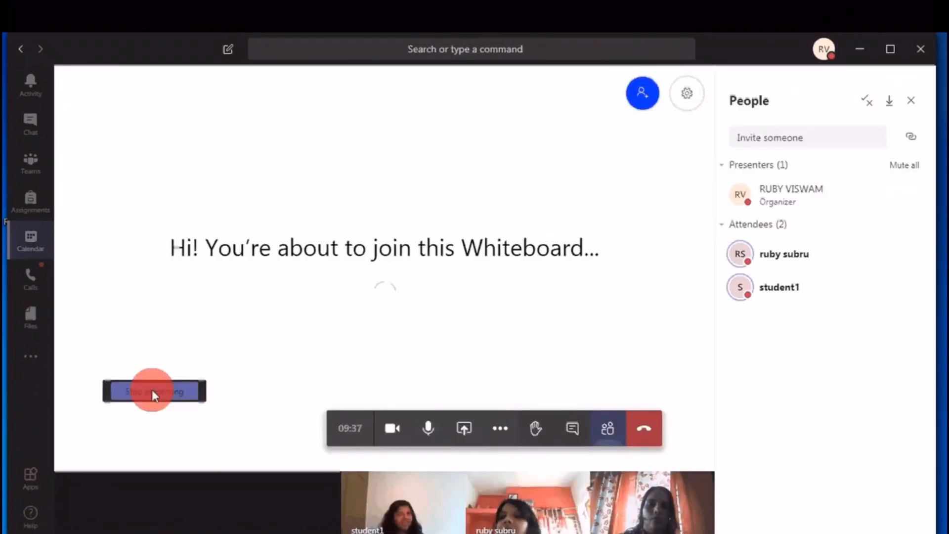
# Start recording the meeting and dismiss the notice about where to find the recording
pyautogui.click(500, 429)
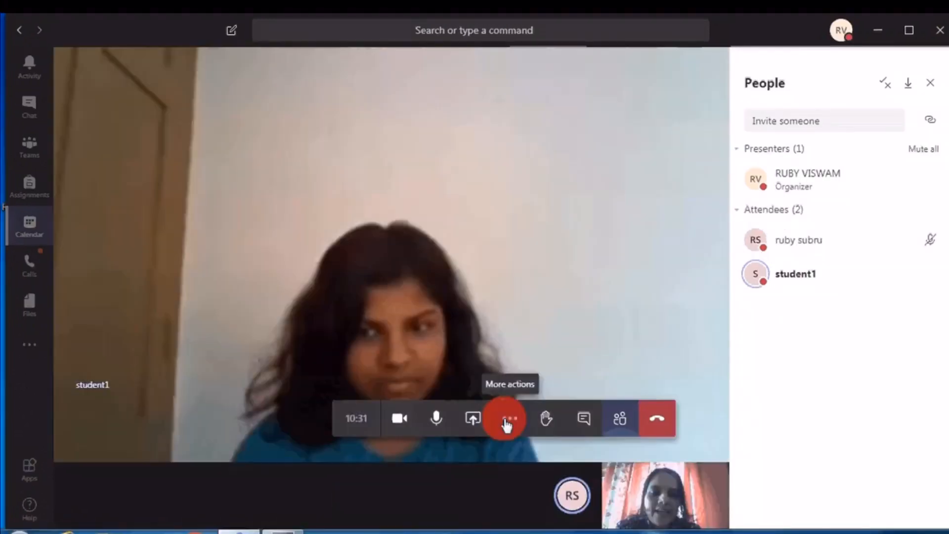
pyautogui.click(513, 335)
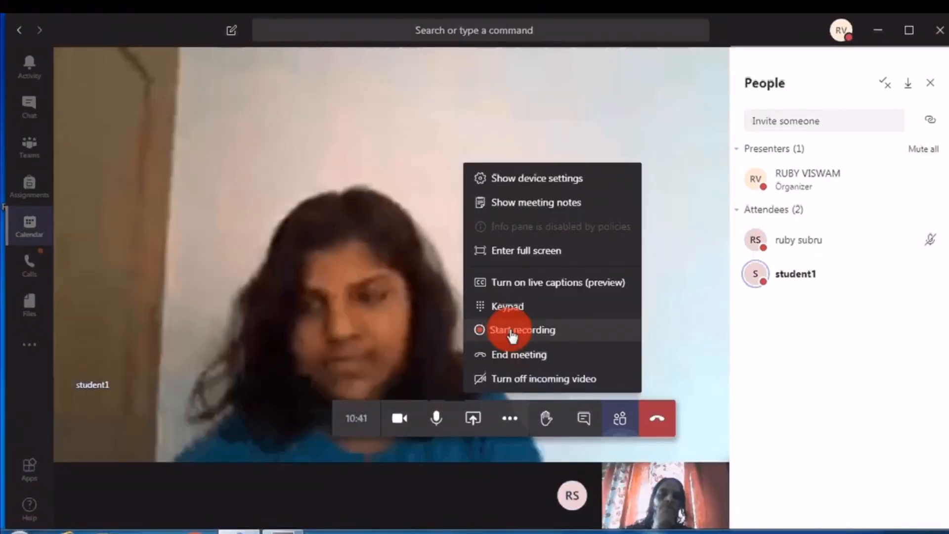
pyautogui.click(359, 377)
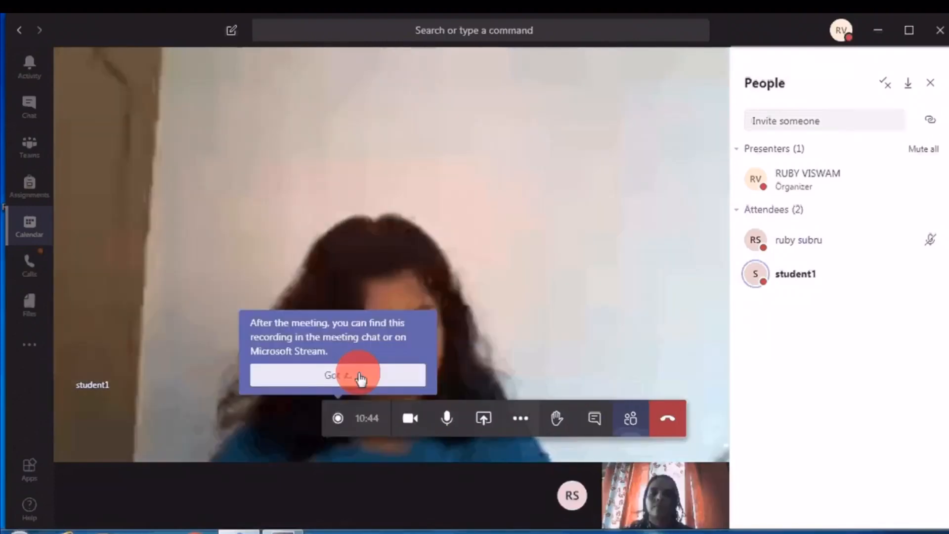
# Check the recording indicator and stop the meeting recording
pyautogui.click(343, 420)
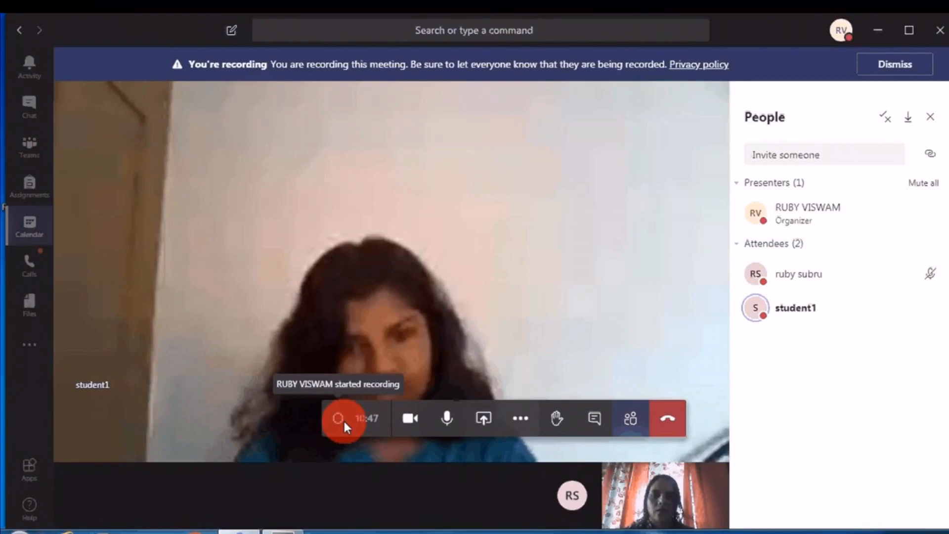
pyautogui.click(390, 374)
pyautogui.click(339, 419)
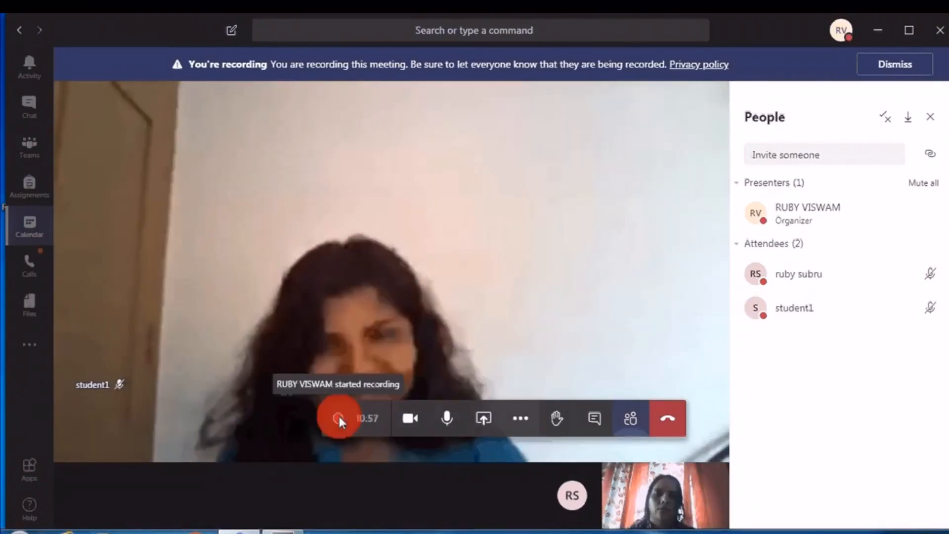
pyautogui.click(521, 418)
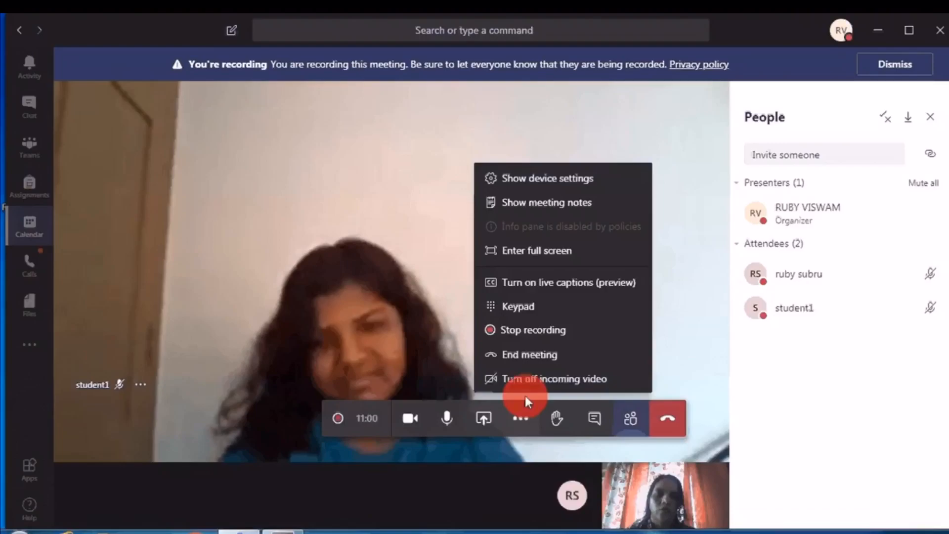
pyautogui.click(527, 334)
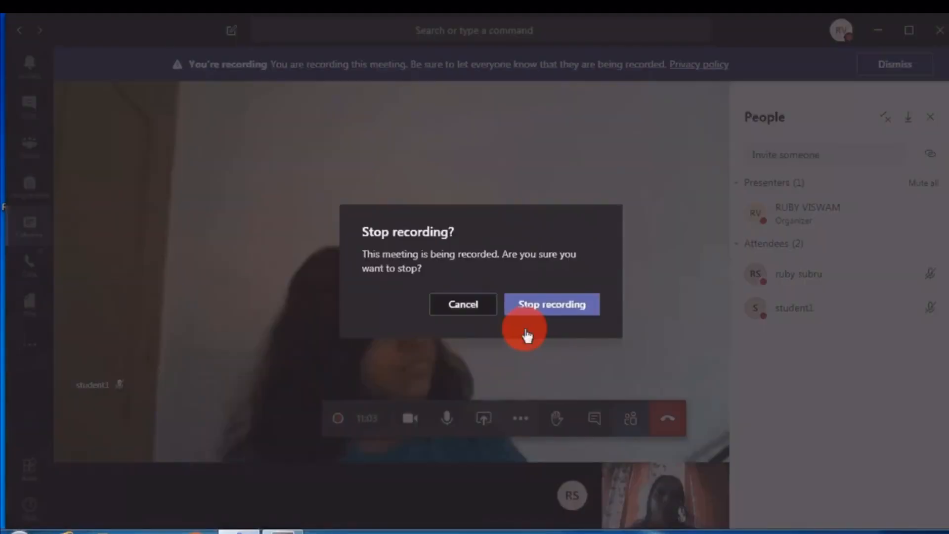
# Raise the organizer's hand in the meeting
pyautogui.click(558, 430)
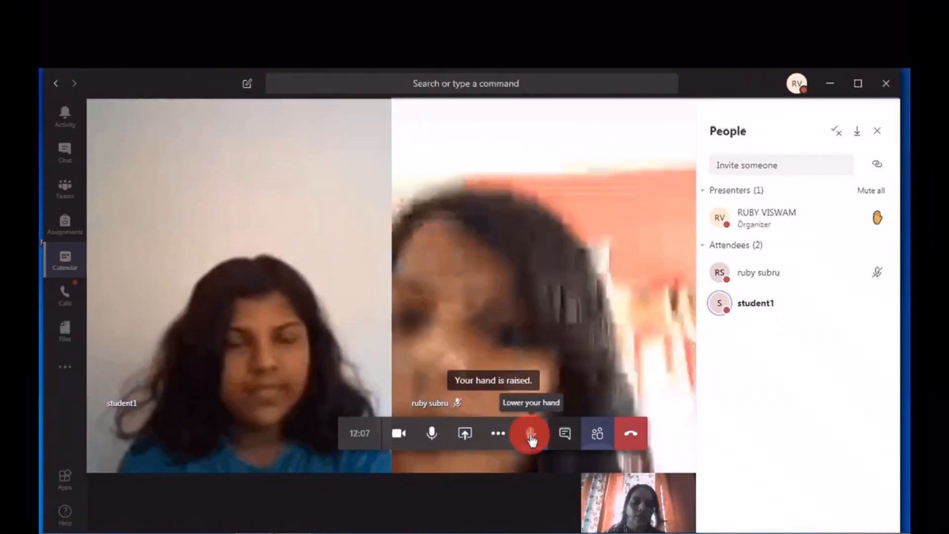
pyautogui.click(530, 435)
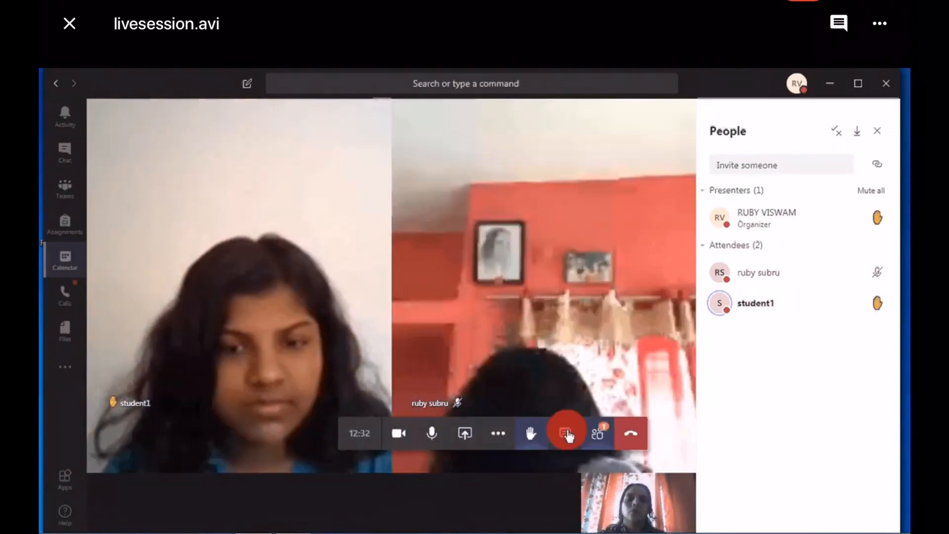
# Send the message "hi mute your mike" in the meeting chat
pyautogui.click(567, 434)
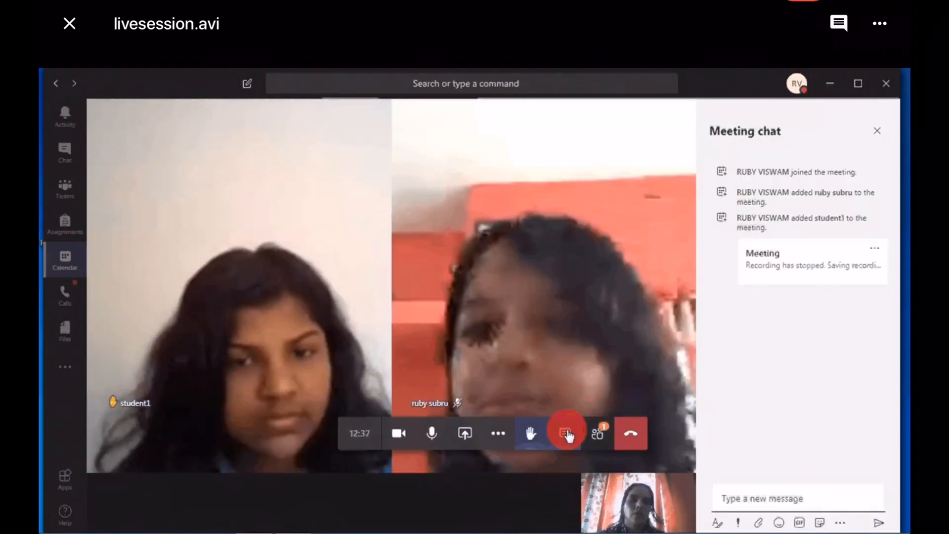
pyautogui.write('hi mute your mike')
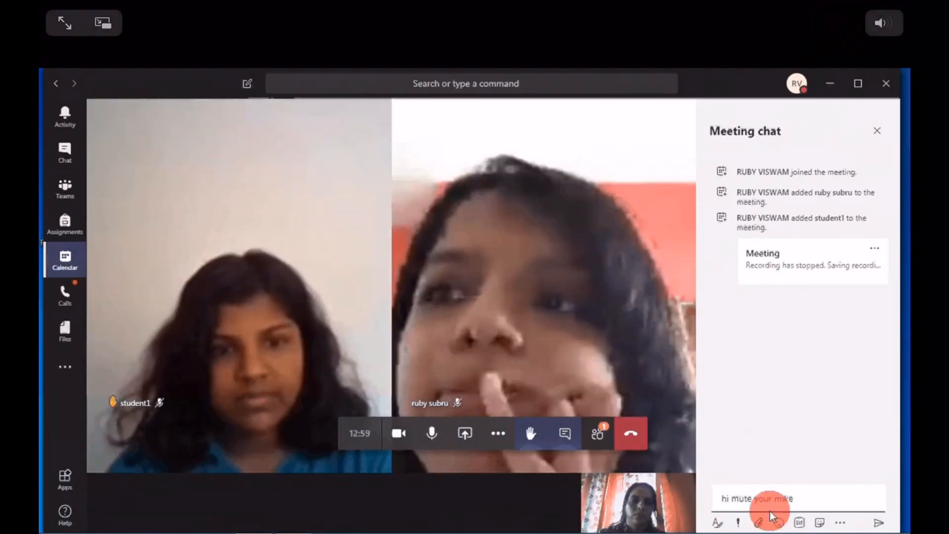
pyautogui.click(879, 523)
# Bring up the meeting's participant list and mute all other participants
pyautogui.click(598, 434)
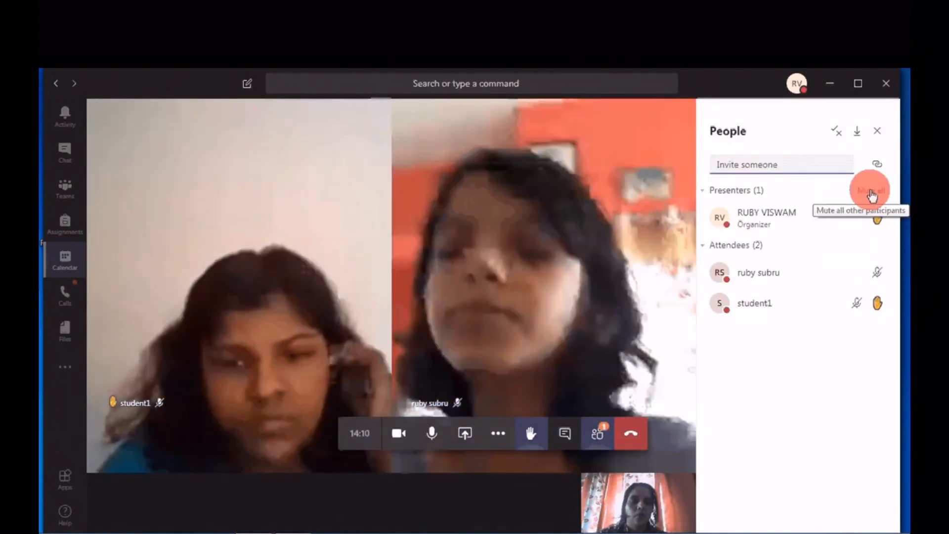
pyautogui.click(863, 281)
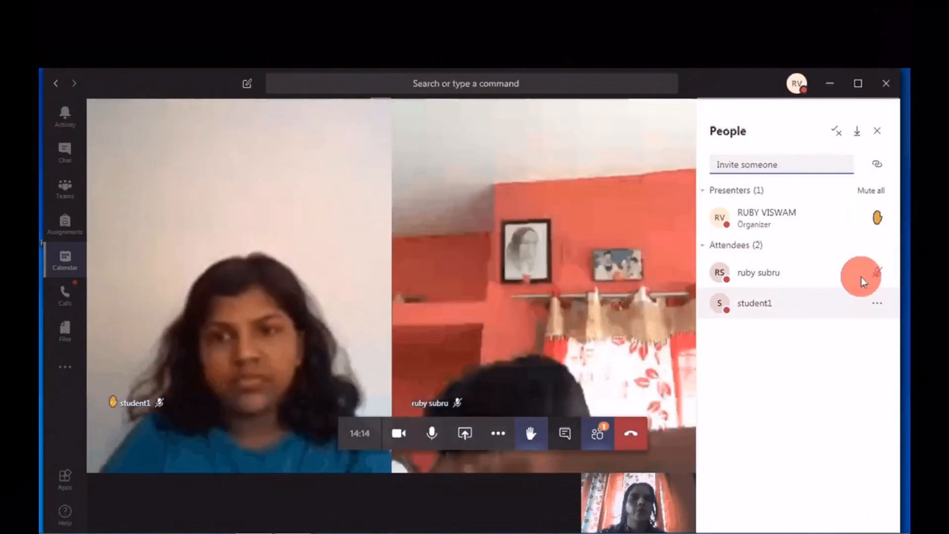
pyautogui.click(872, 193)
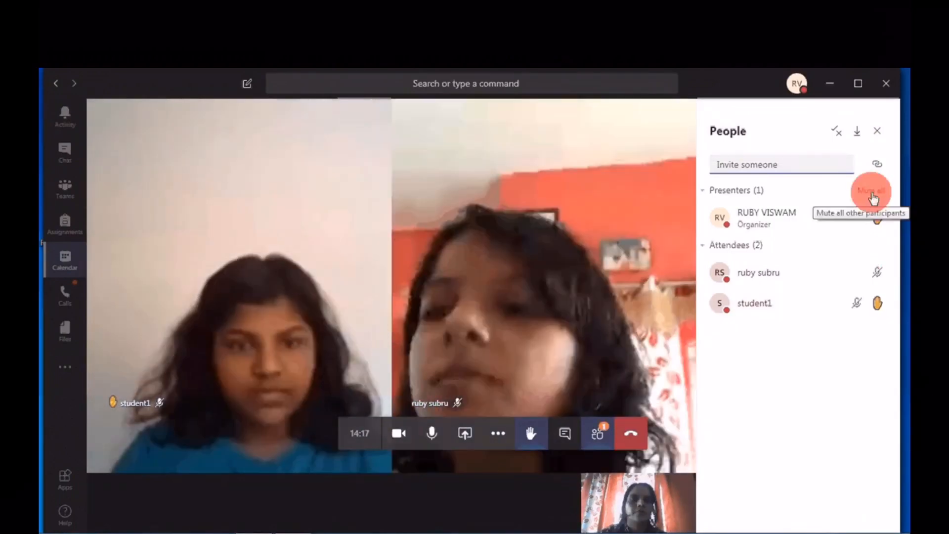
pyautogui.click(844, 235)
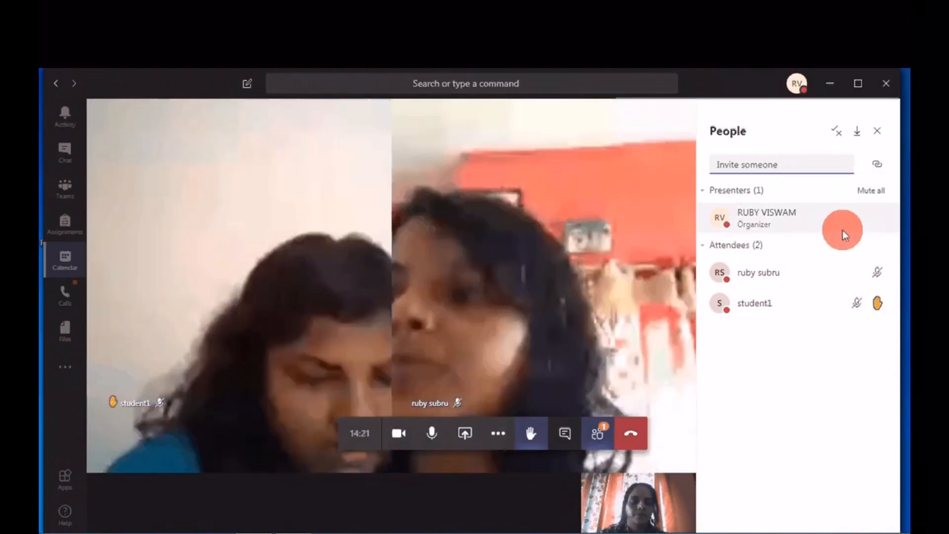
# Download the meeting's attendance list
pyautogui.click(857, 133)
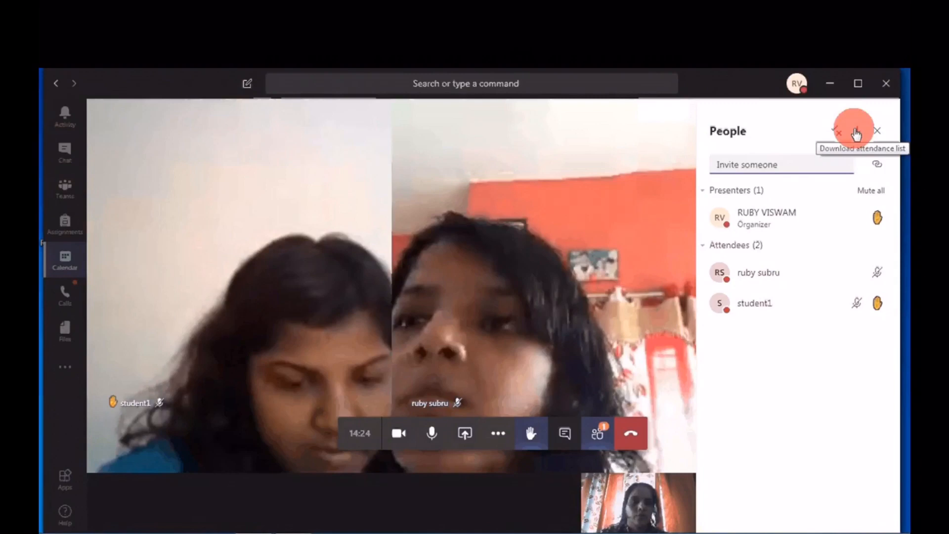
pyautogui.click(808, 281)
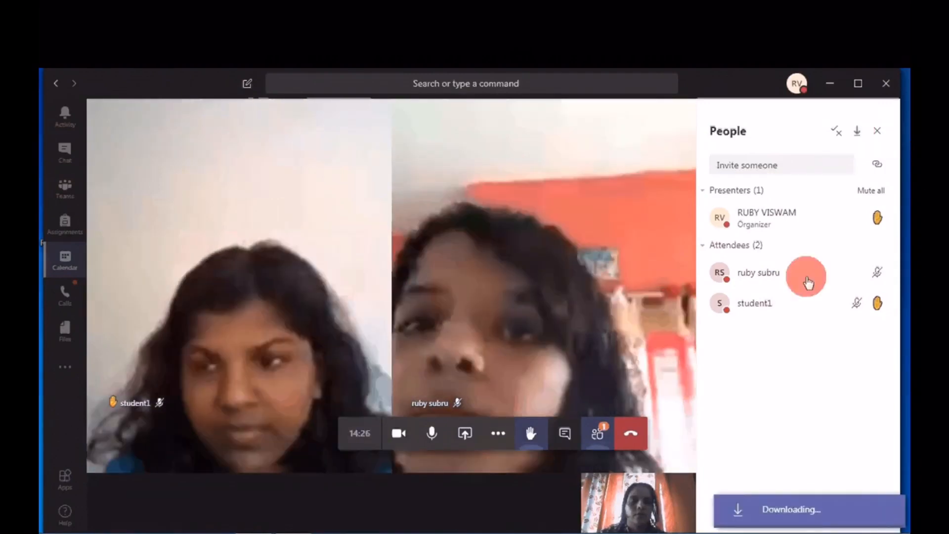
pyautogui.click(795, 510)
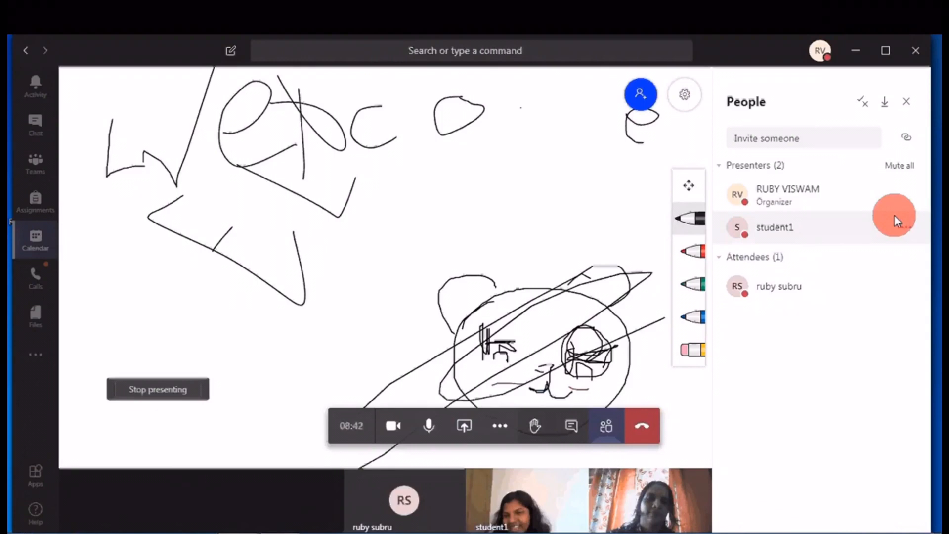
# Change student1's meeting role from presenter to attendee
pyautogui.click(904, 228)
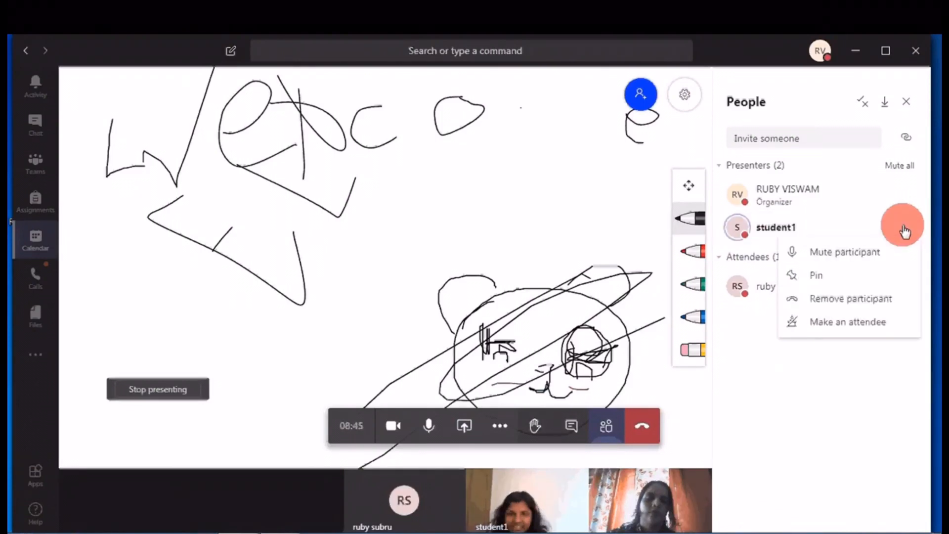
pyautogui.click(859, 326)
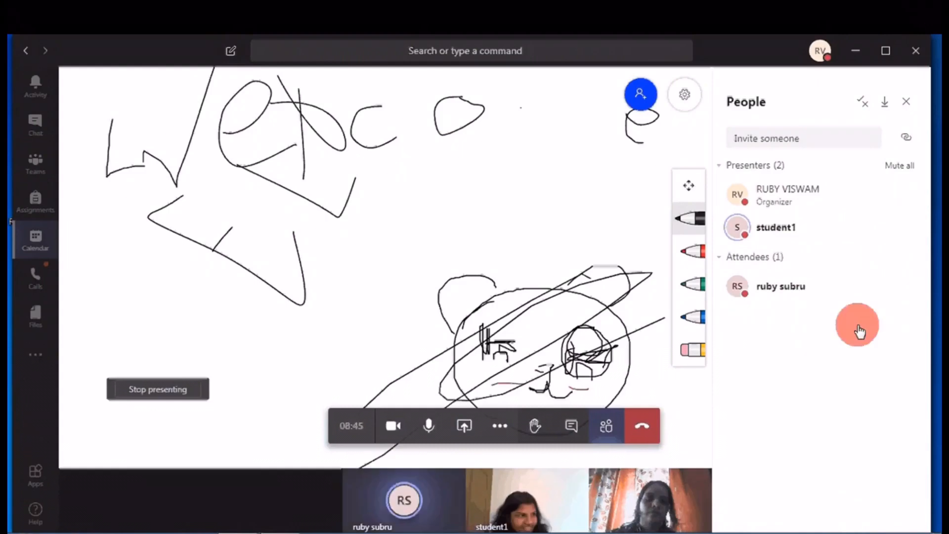
pyautogui.click(569, 321)
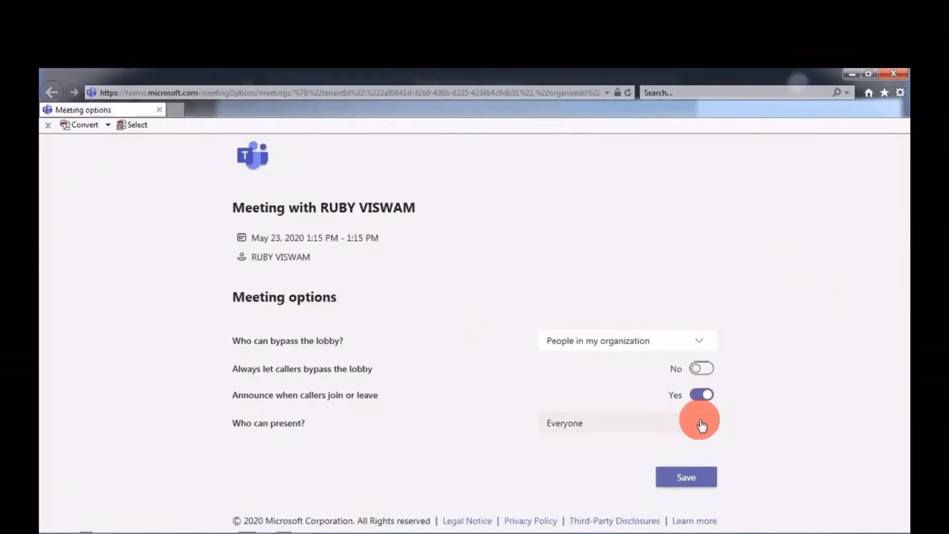
# Examine the choices for who can present in the meeting options and save the options
pyautogui.click(702, 424)
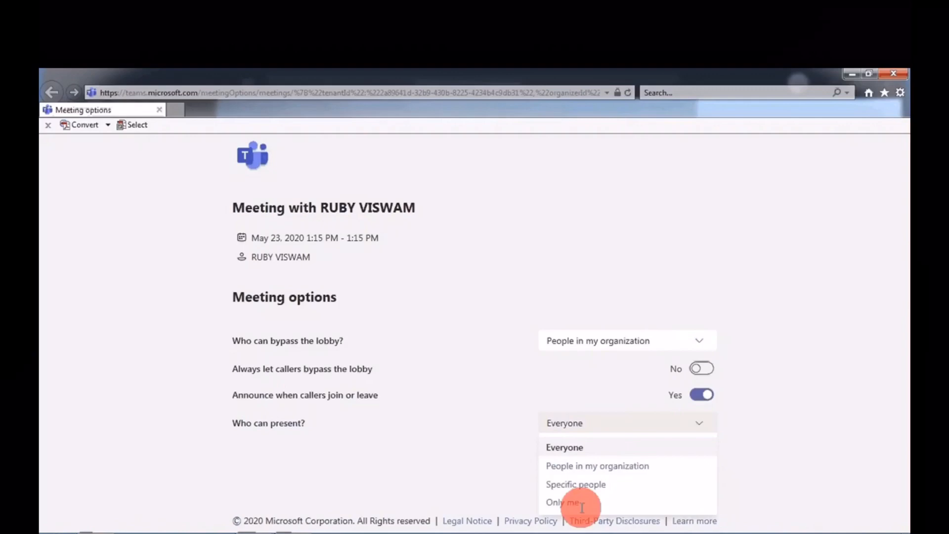
pyautogui.press('Escape')
pyautogui.click(675, 475)
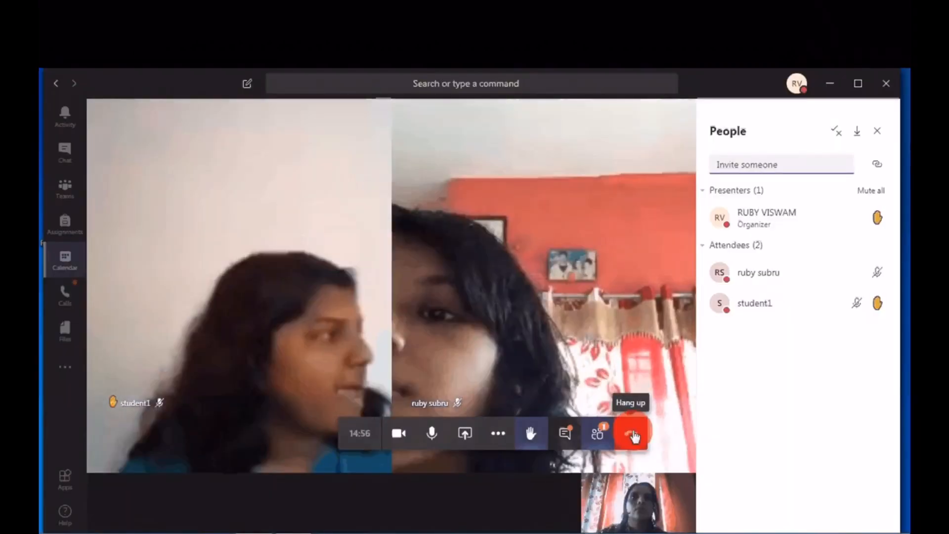
# Hang up from the ongoing meeting and rejoin it from the meeting chat
pyautogui.click(633, 435)
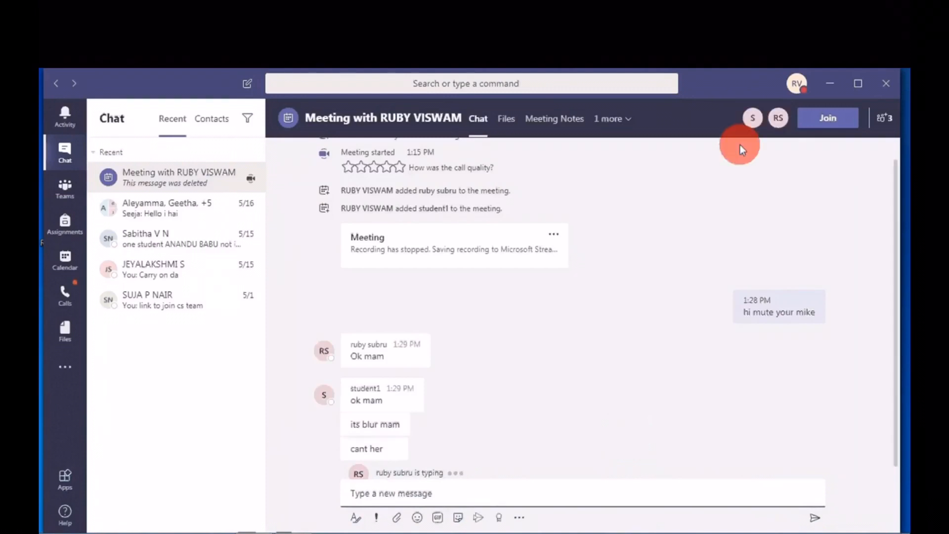
pyautogui.click(827, 118)
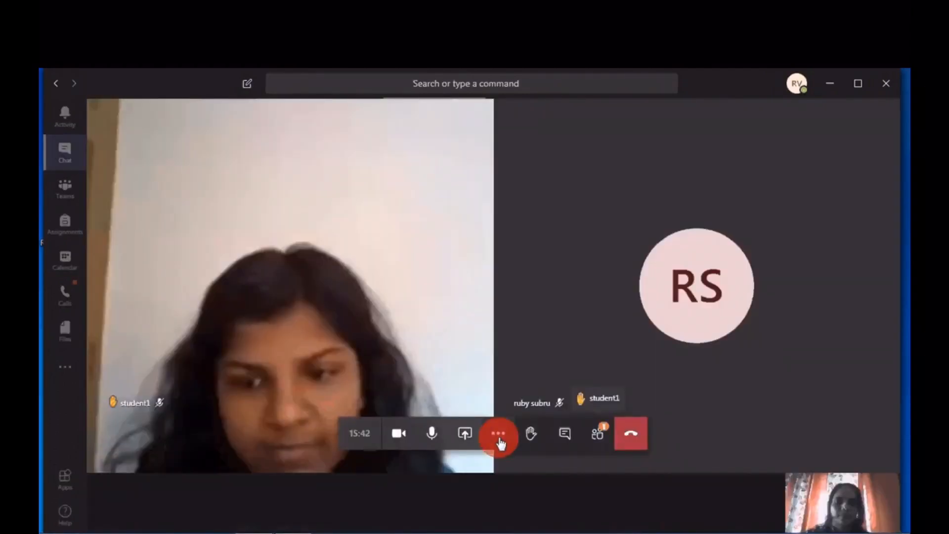
# End the meeting for all participants
pyautogui.click(499, 435)
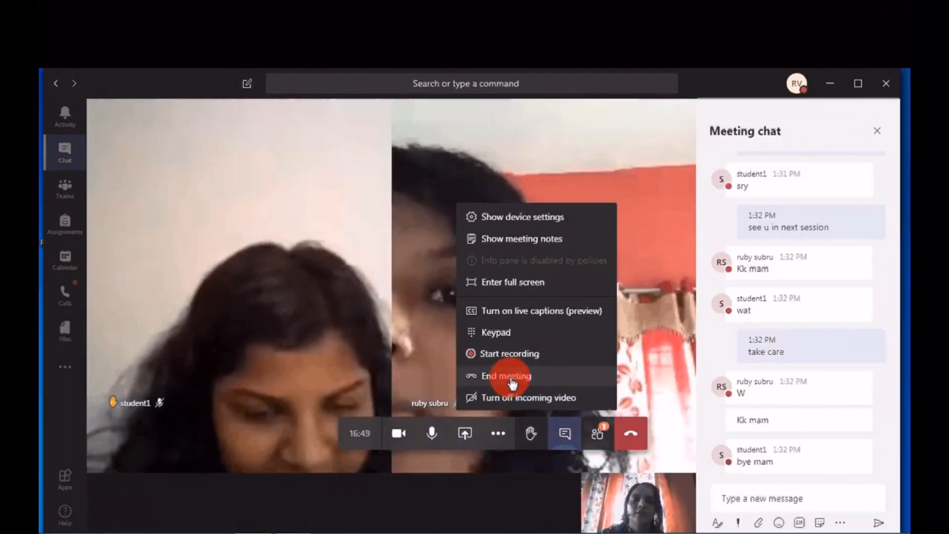
pyautogui.click(507, 377)
pyautogui.click(564, 328)
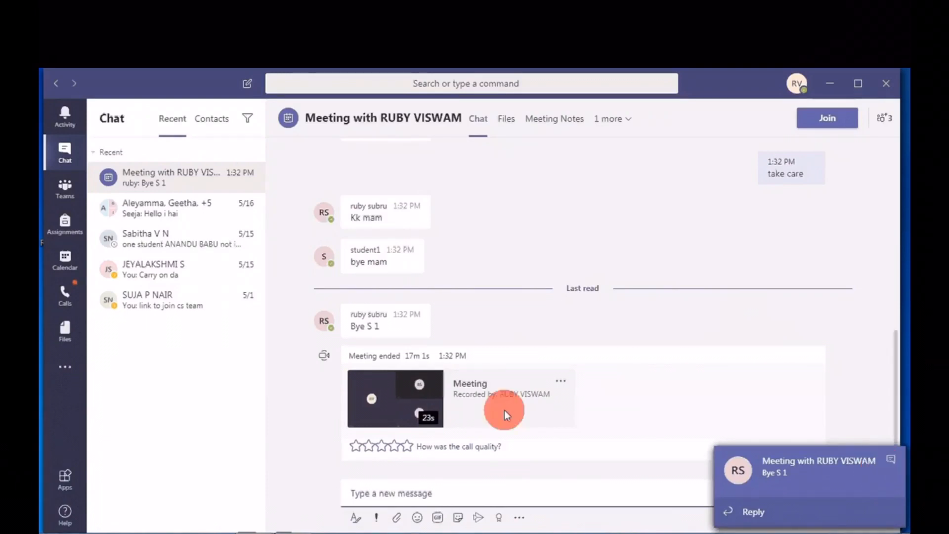
# Dismiss the chat notification and share the meeting recording with everyone in the organization
pyautogui.click(896, 459)
pyautogui.click(428, 403)
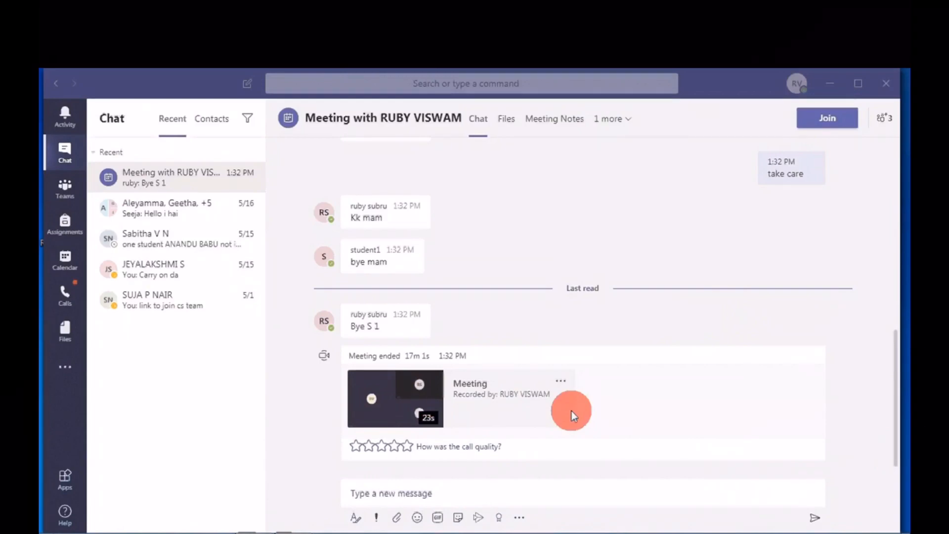
pyautogui.click(562, 384)
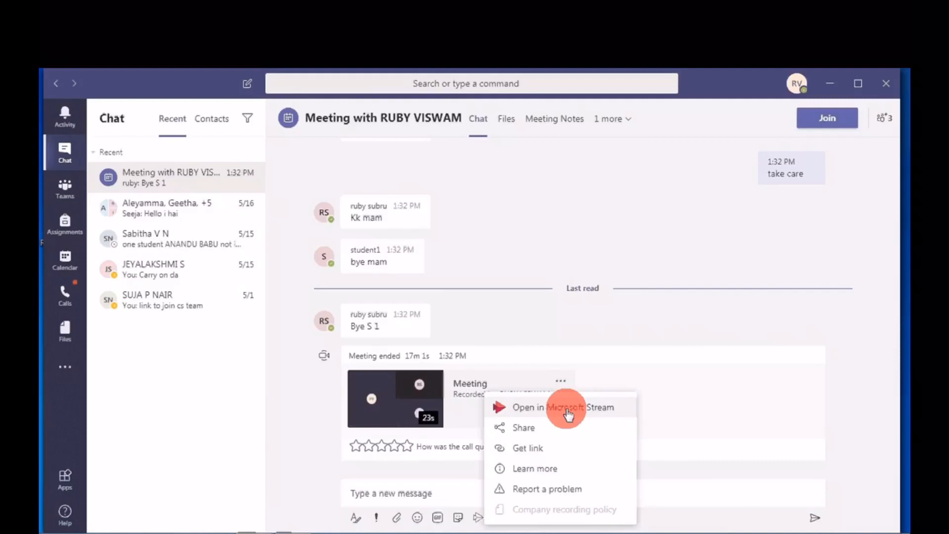
pyautogui.click(532, 430)
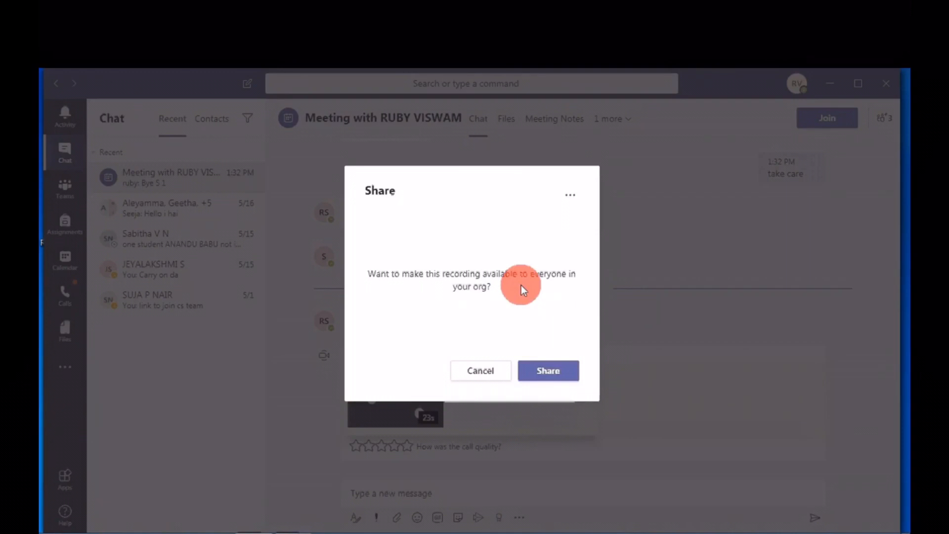
pyautogui.click(548, 378)
pyautogui.click(553, 378)
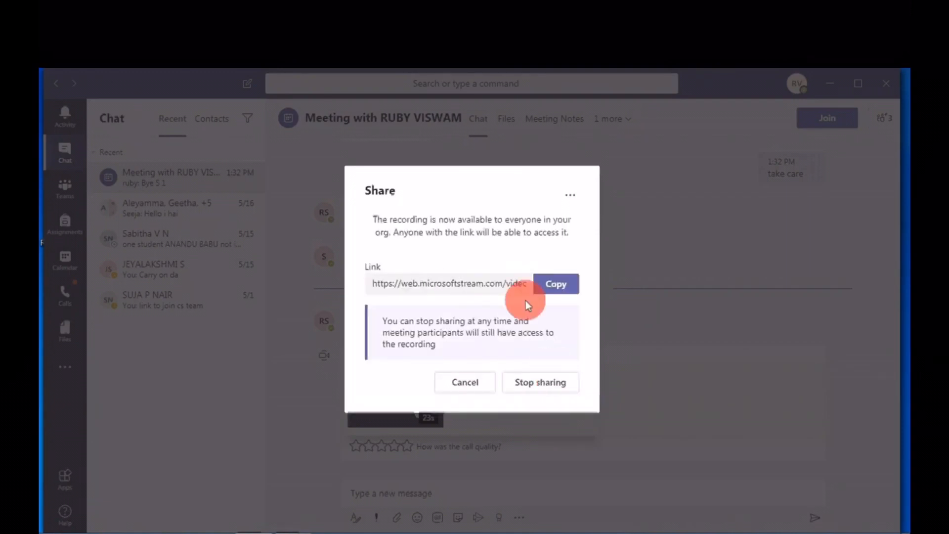
# Copy the shared recording's link and close the recording's options
pyautogui.click(557, 289)
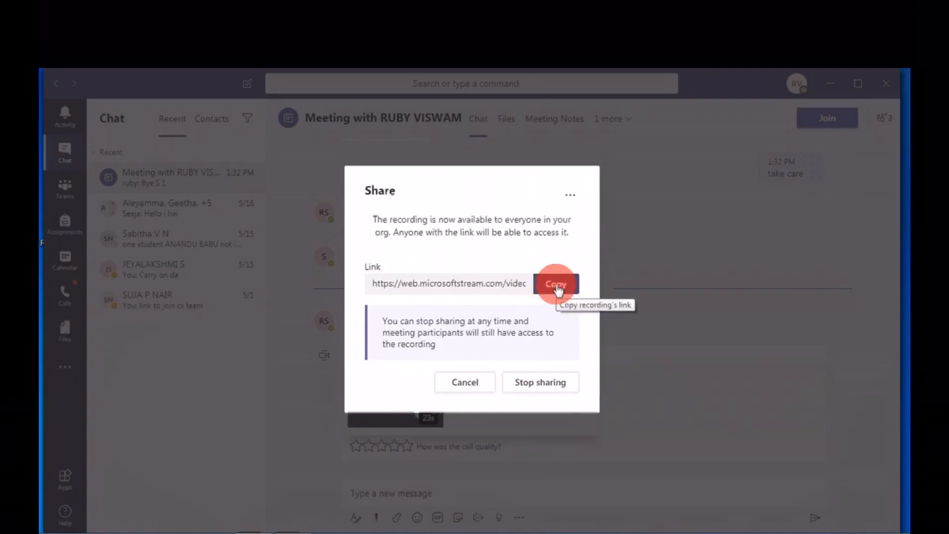
pyautogui.click(558, 290)
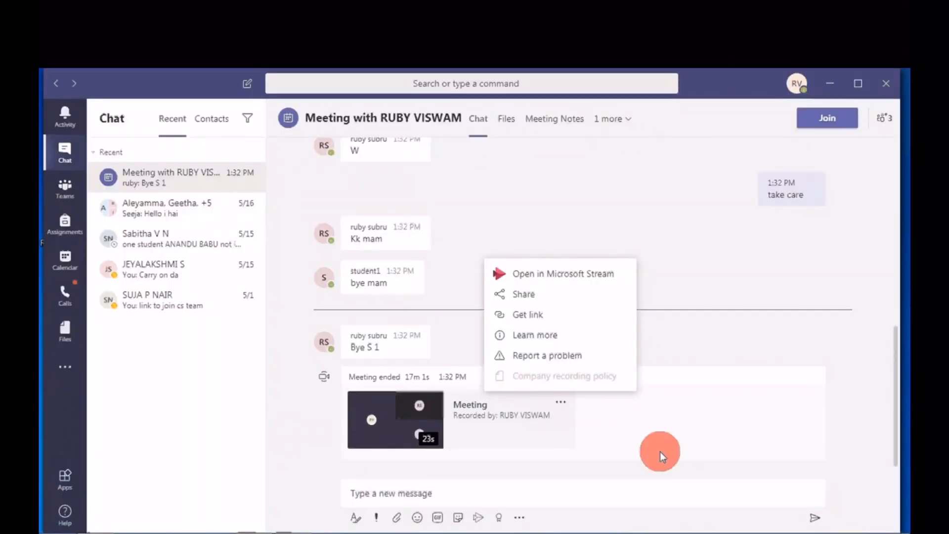
pyautogui.click(661, 452)
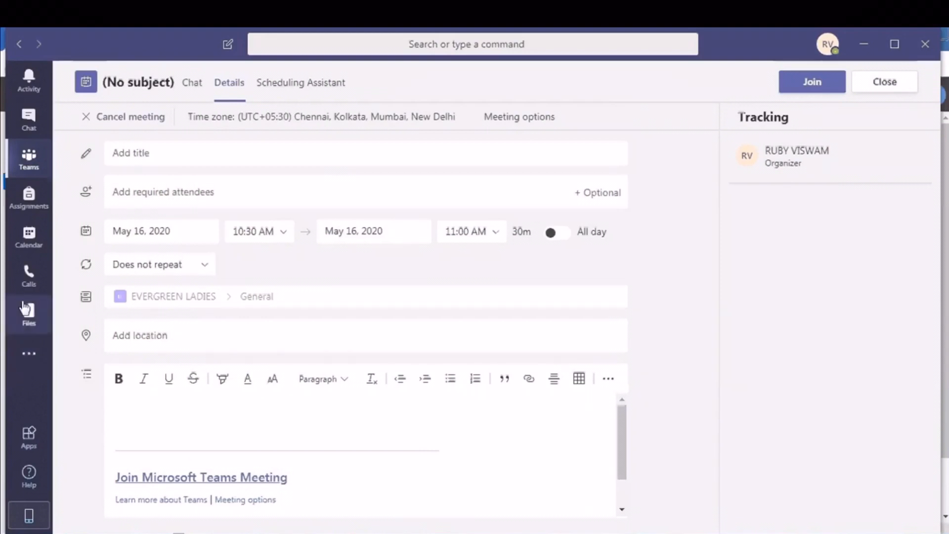
# Cancel the untitled May 16, 2020 10:30 AM meeting from the EVERGREEN LADIES team's General channel without a cancellation note
pyautogui.click(30, 168)
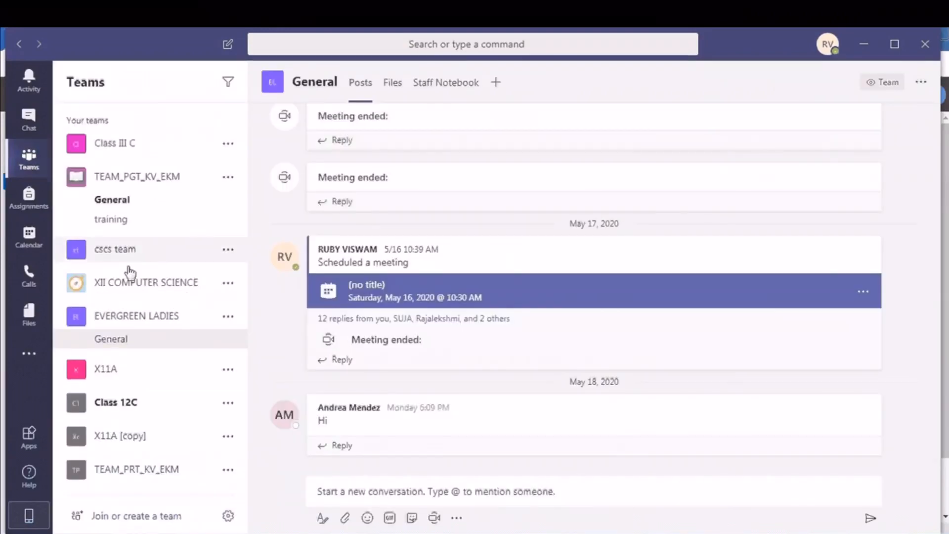
pyautogui.click(130, 321)
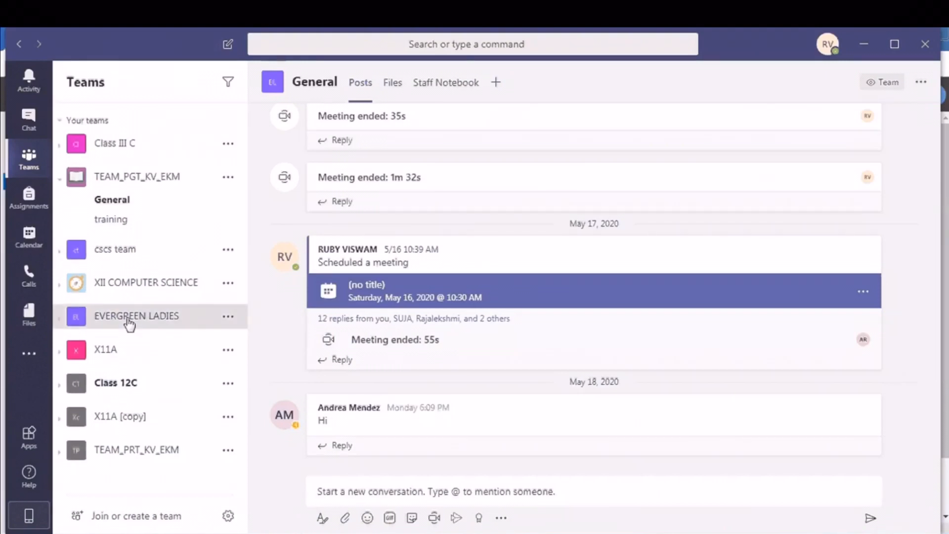
pyautogui.click(128, 322)
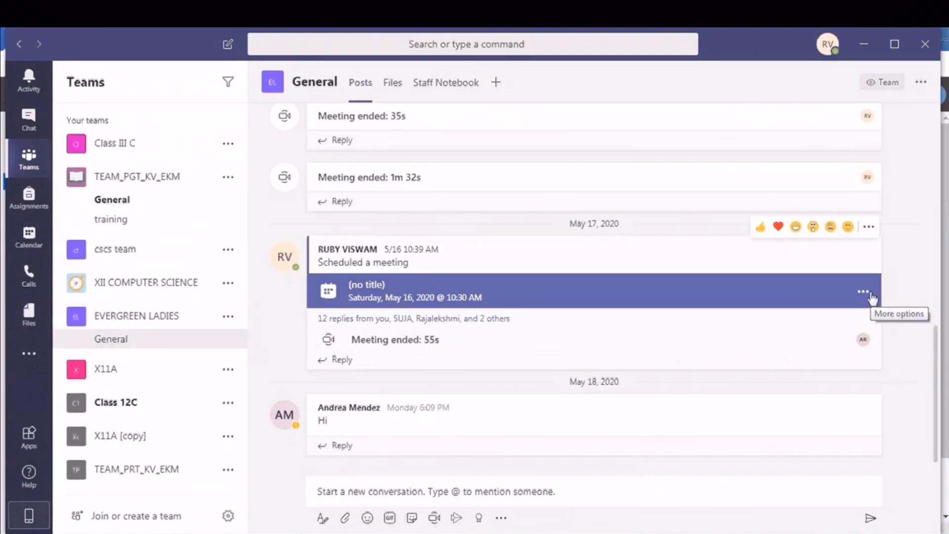
pyautogui.click(804, 299)
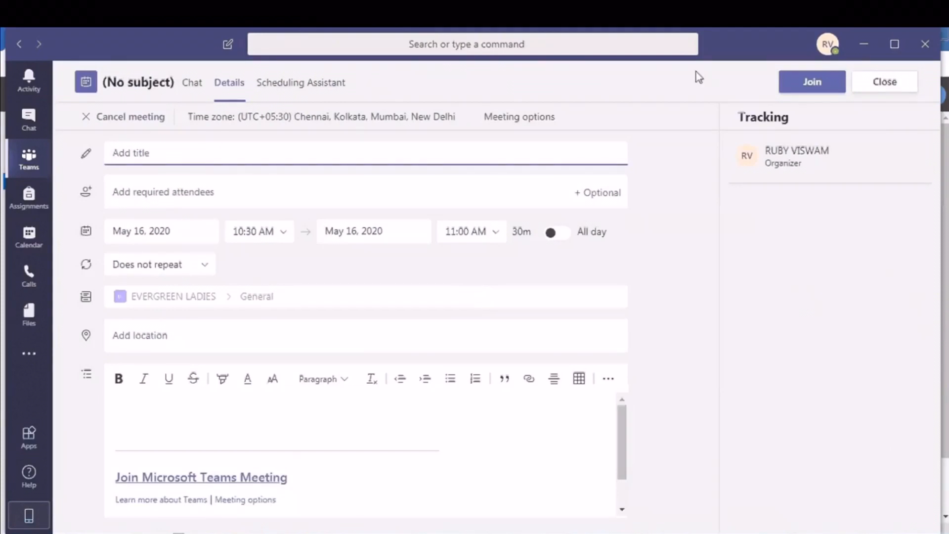
pyautogui.click(85, 125)
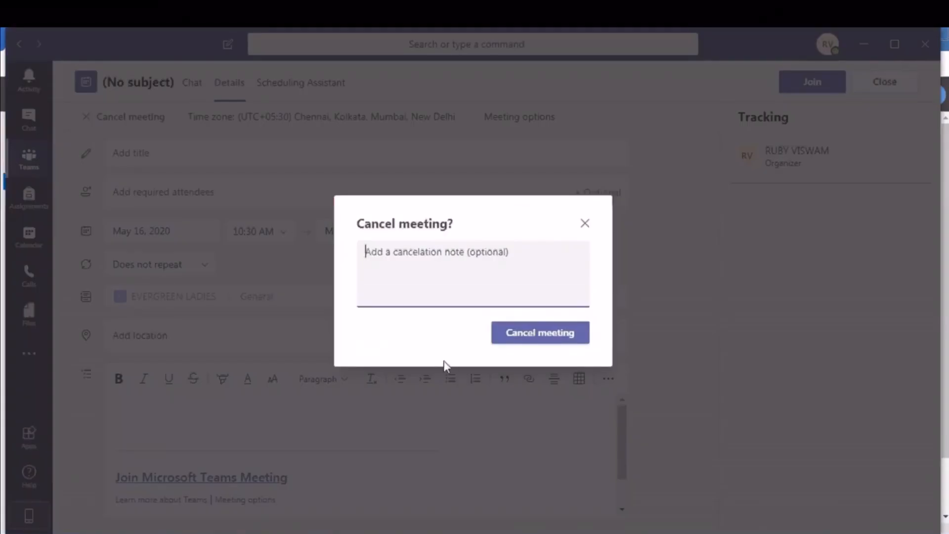
pyautogui.click(530, 338)
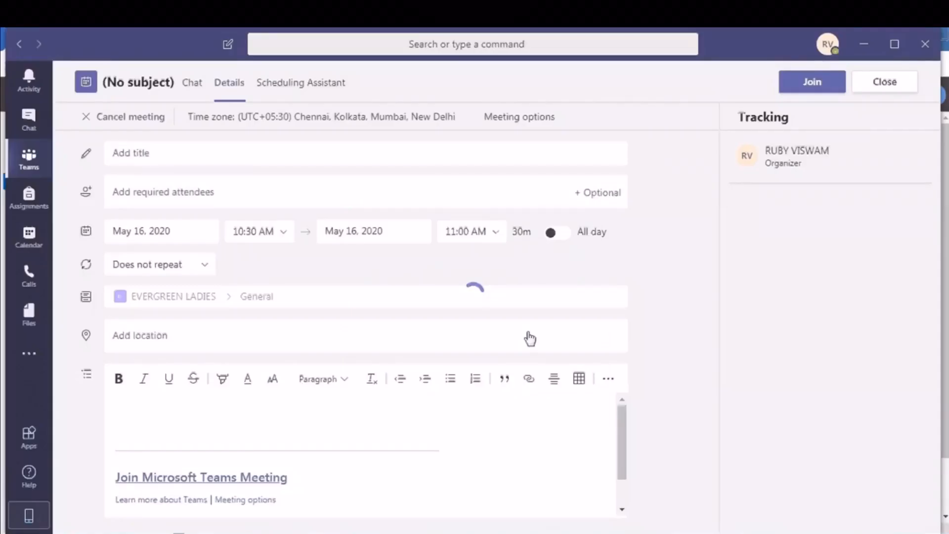